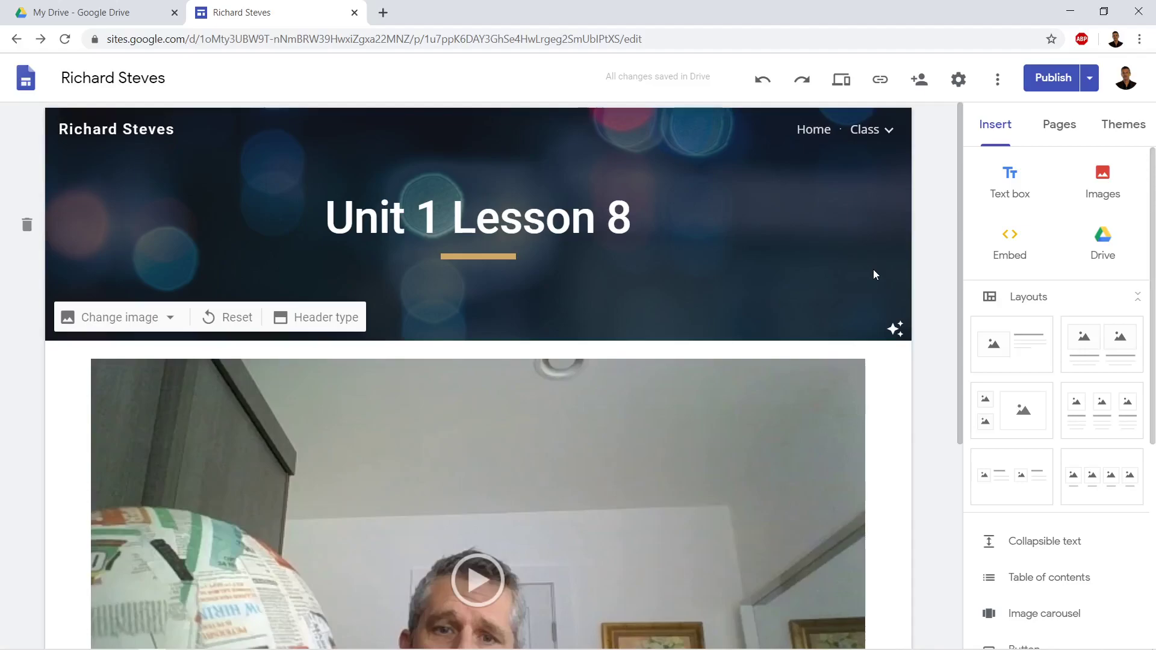
Bring the Android phone emulator window in front of the Google Sites Unit 1 Lesson 8 page
mouse_move(339, 648)
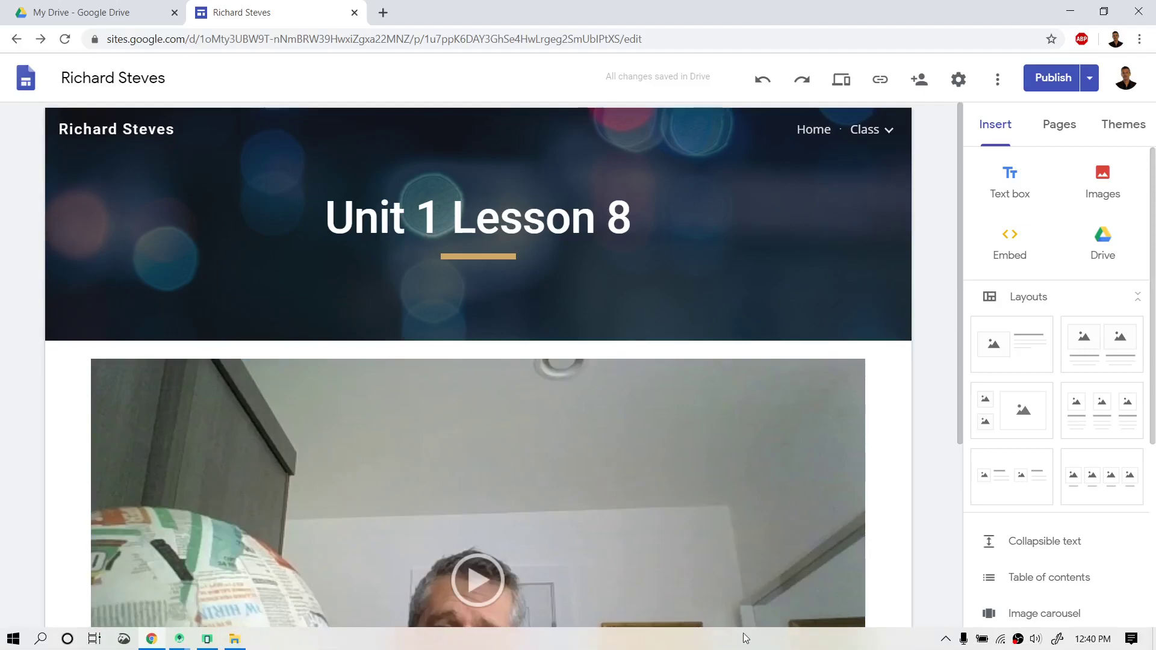
click(207, 639)
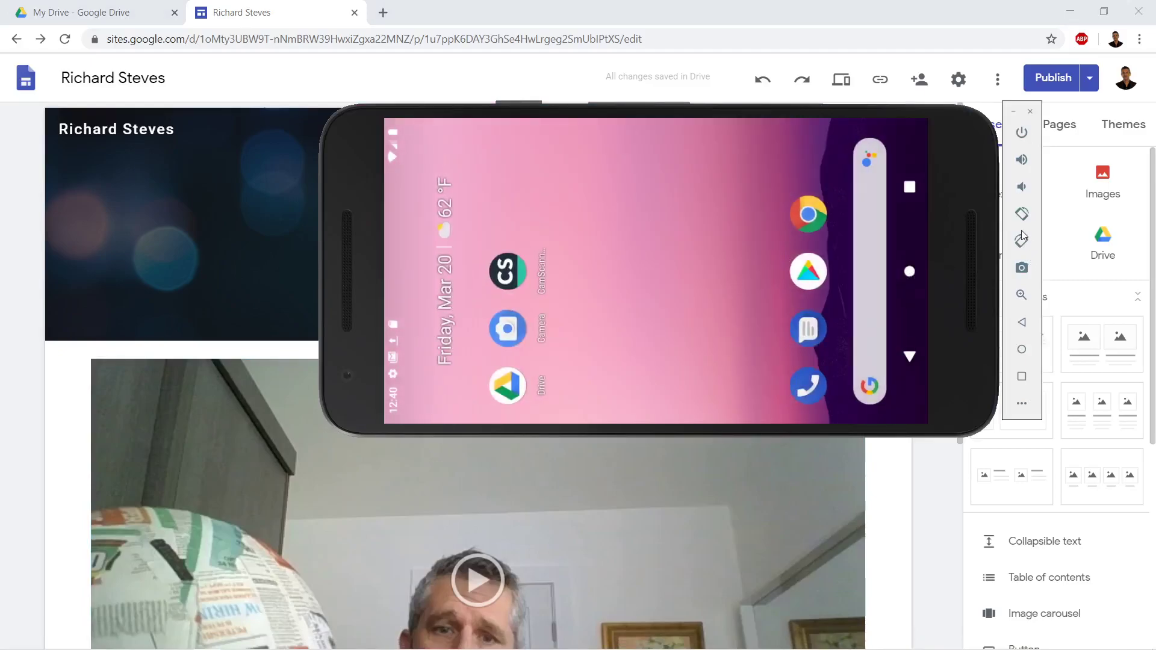
Rotate the phone to portrait, launch the Camera app, then turn it to landscape facing the worksheet
click(1022, 215)
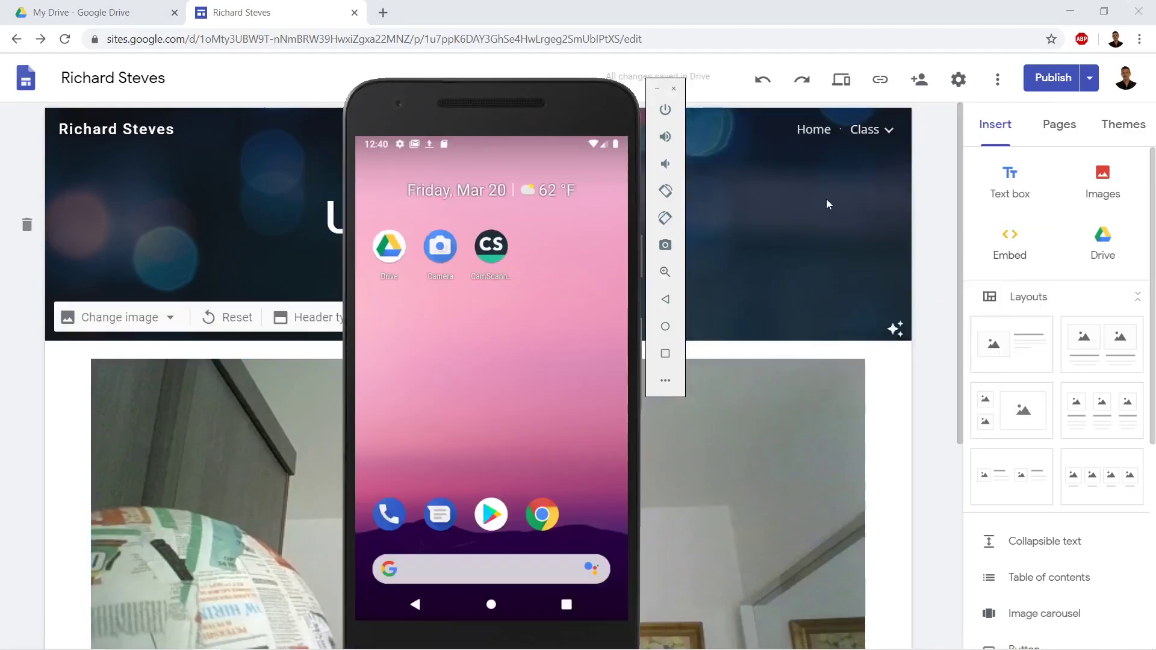
drag(612, 104, 695, 62)
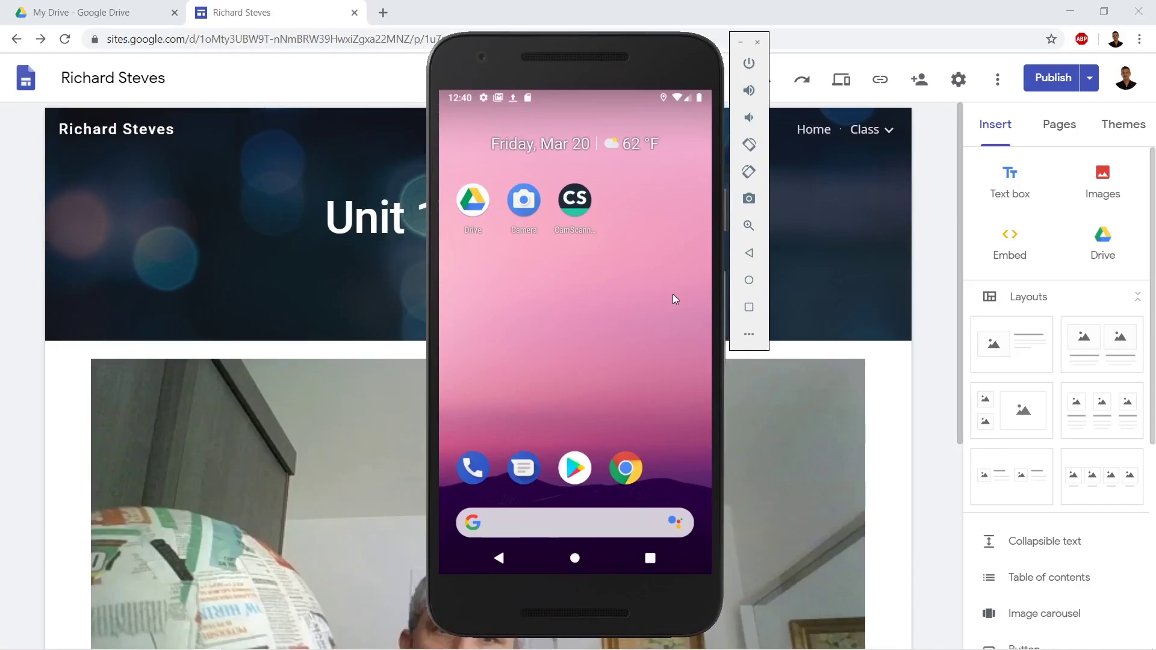
drag(525, 205, 736, 216)
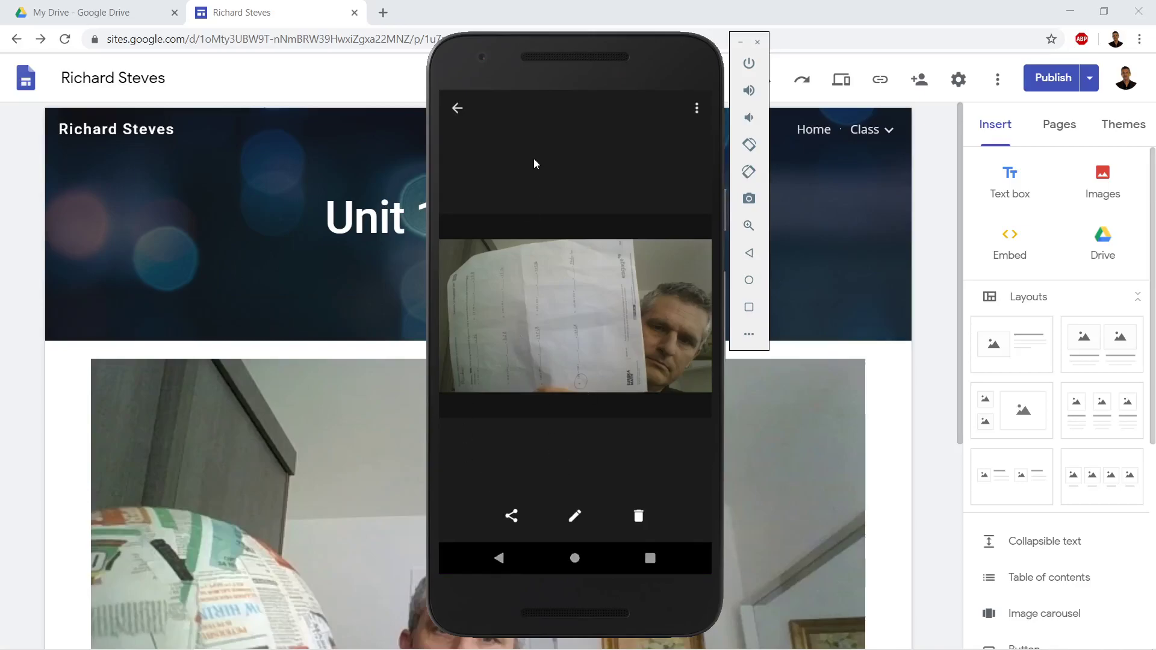
click(457, 111)
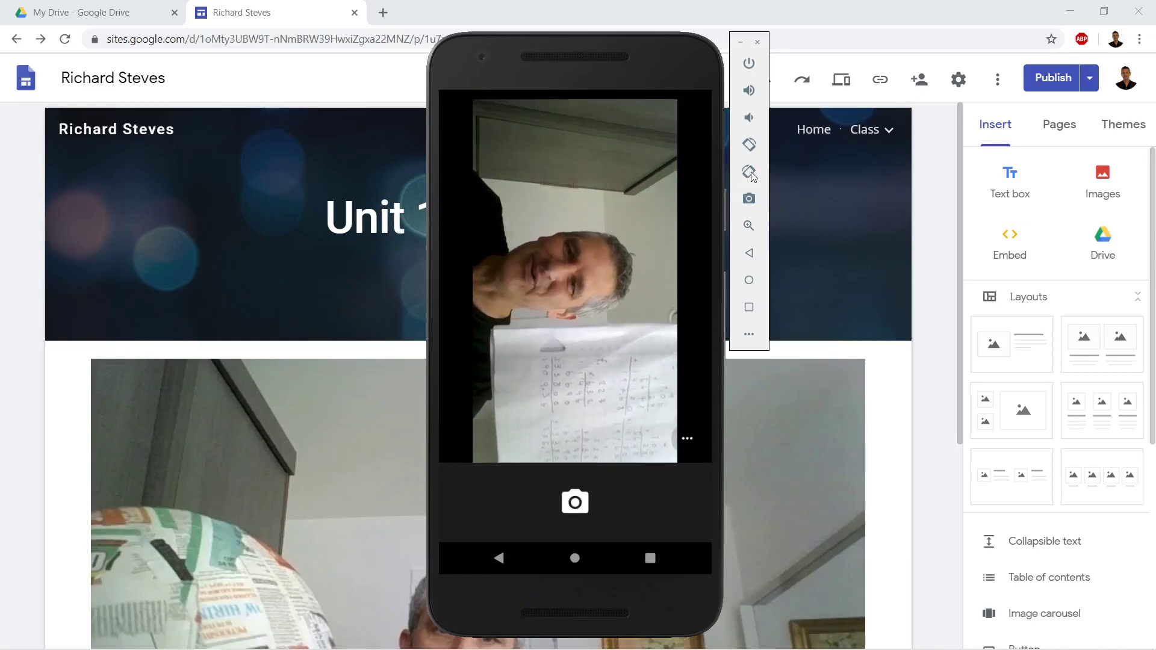
click(750, 144)
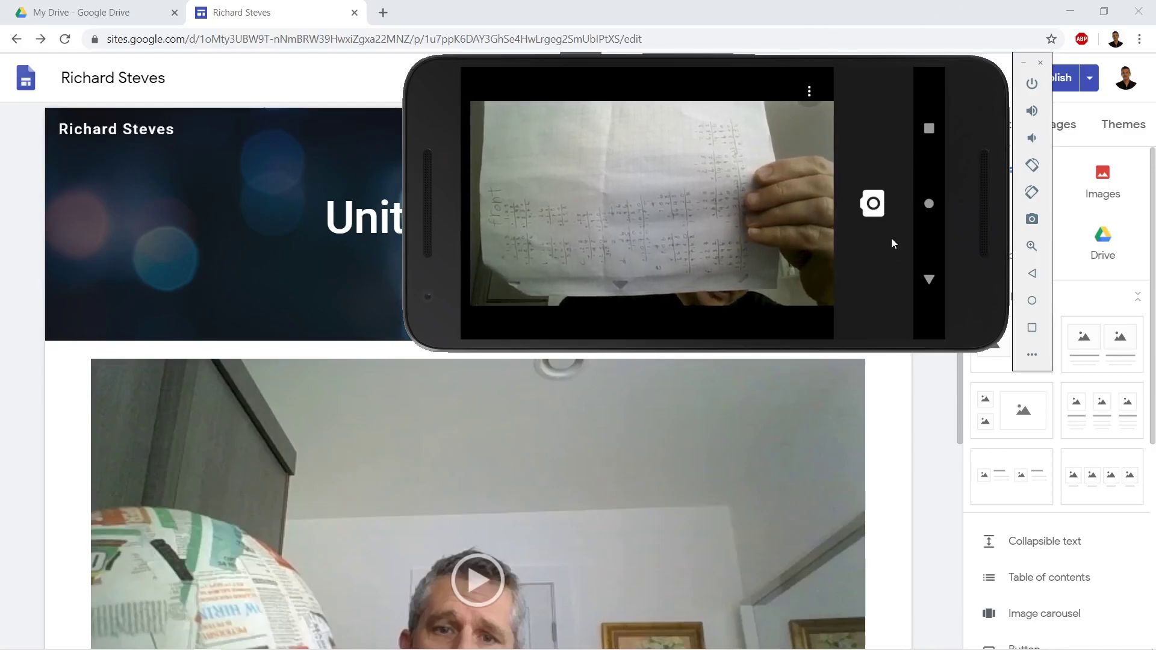
Photograph the worksheet in landscape, rotate the phone back to portrait, and take a second photo
click(871, 206)
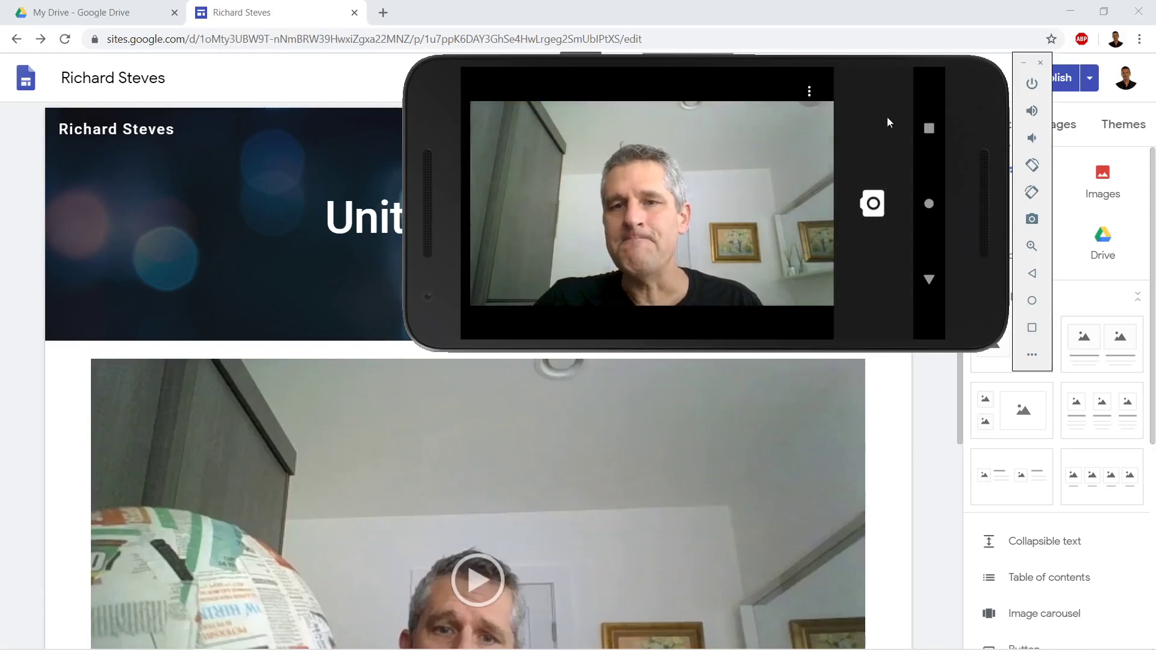
click(1034, 193)
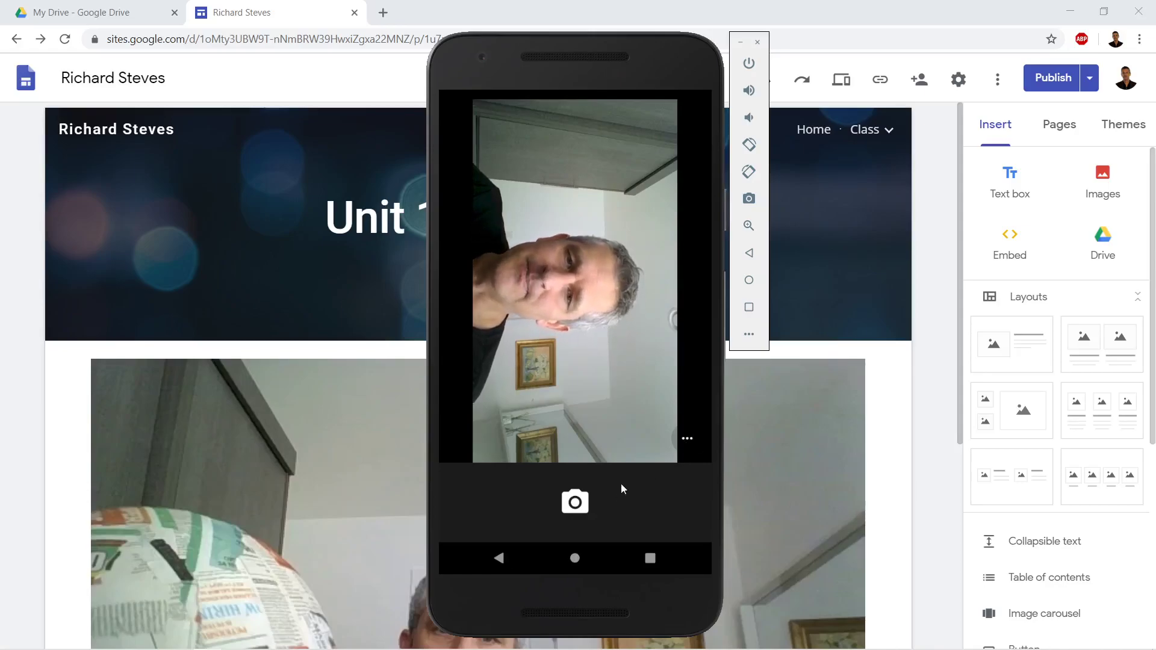
click(575, 502)
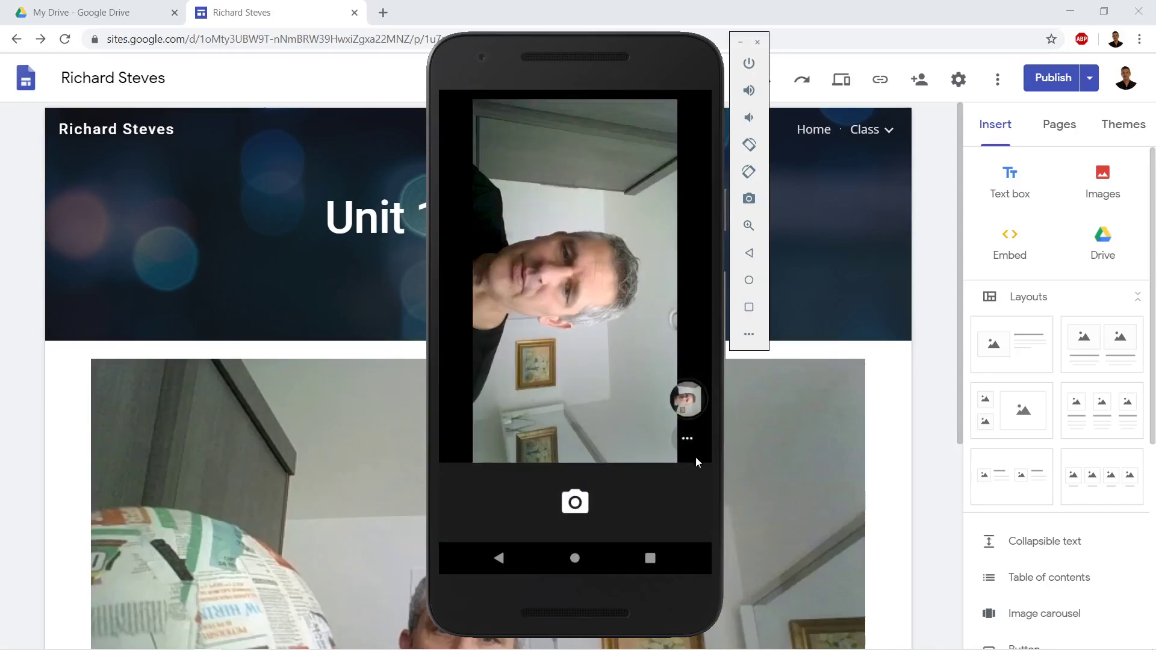
Open the latest photo, swipe to the handwritten worksheet photo, and enlarge it to full width
click(689, 397)
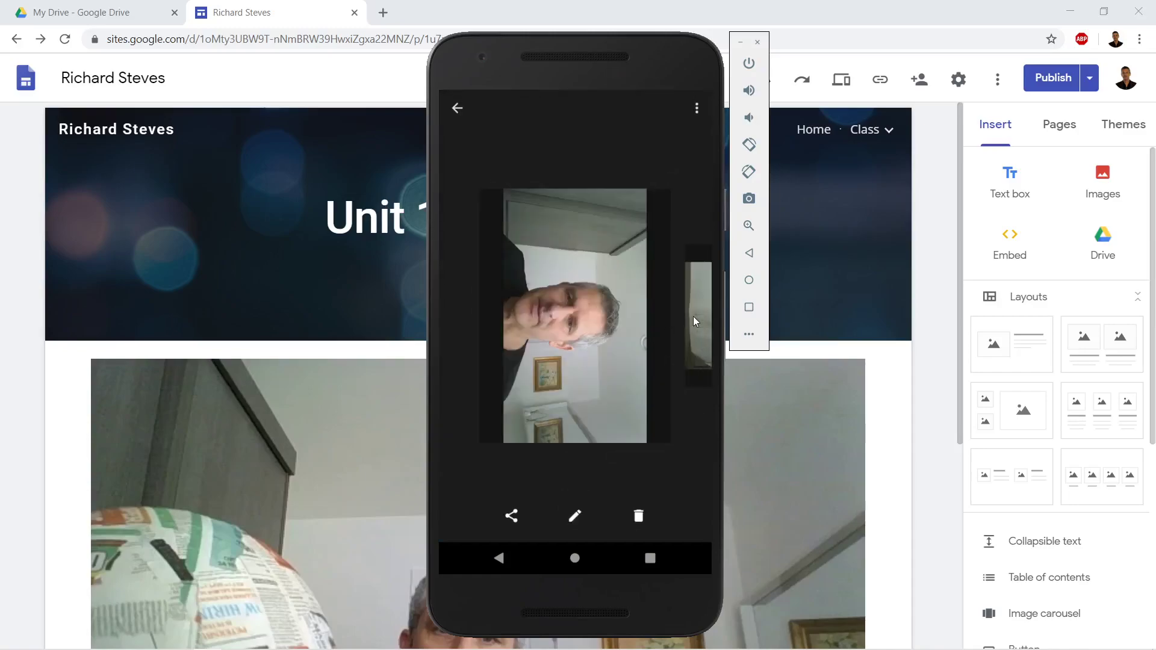
drag(693, 316, 457, 332)
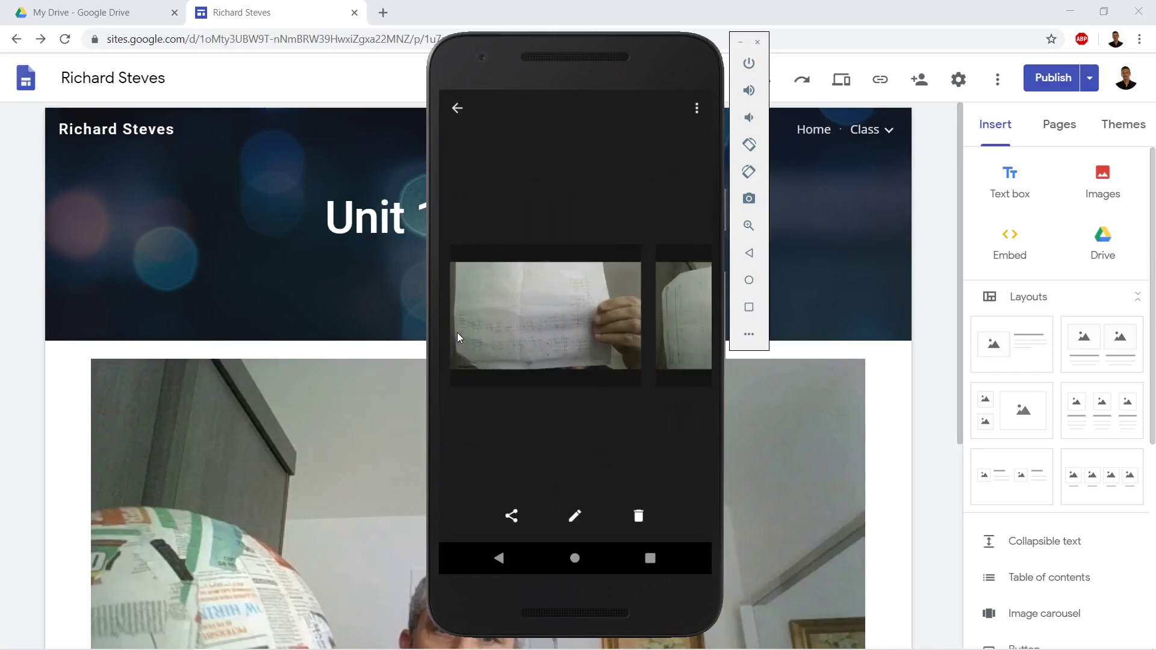
click(570, 330)
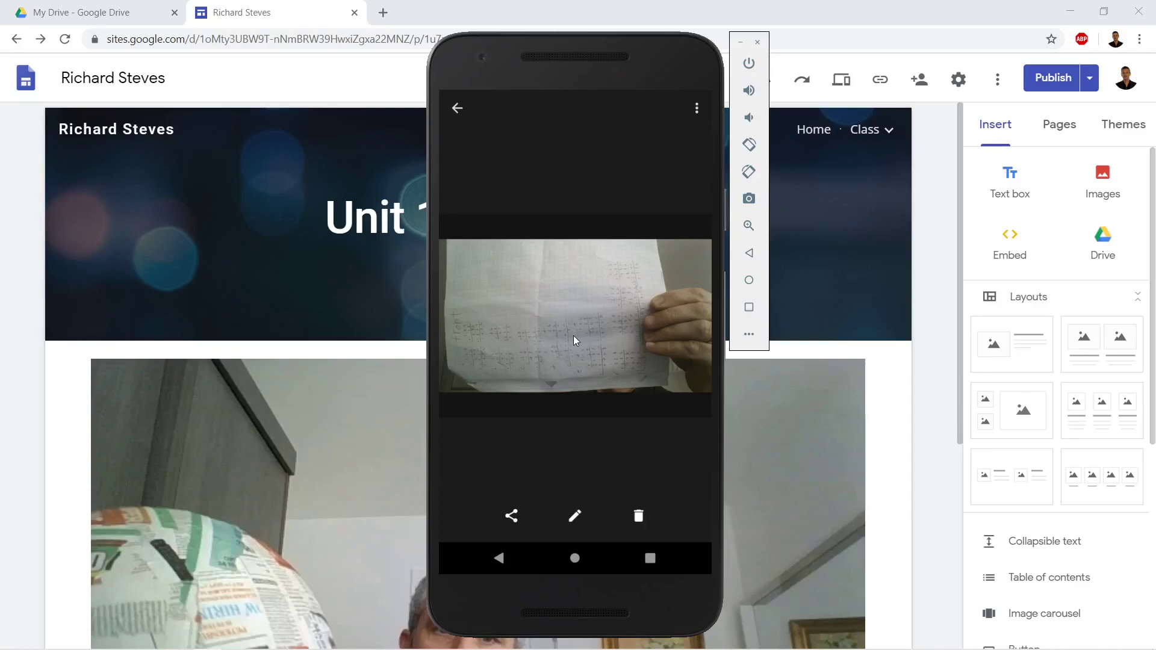
Rotate the worksheet photo three quarter turns so Front is on top, and crop it to the sheet
click(575, 517)
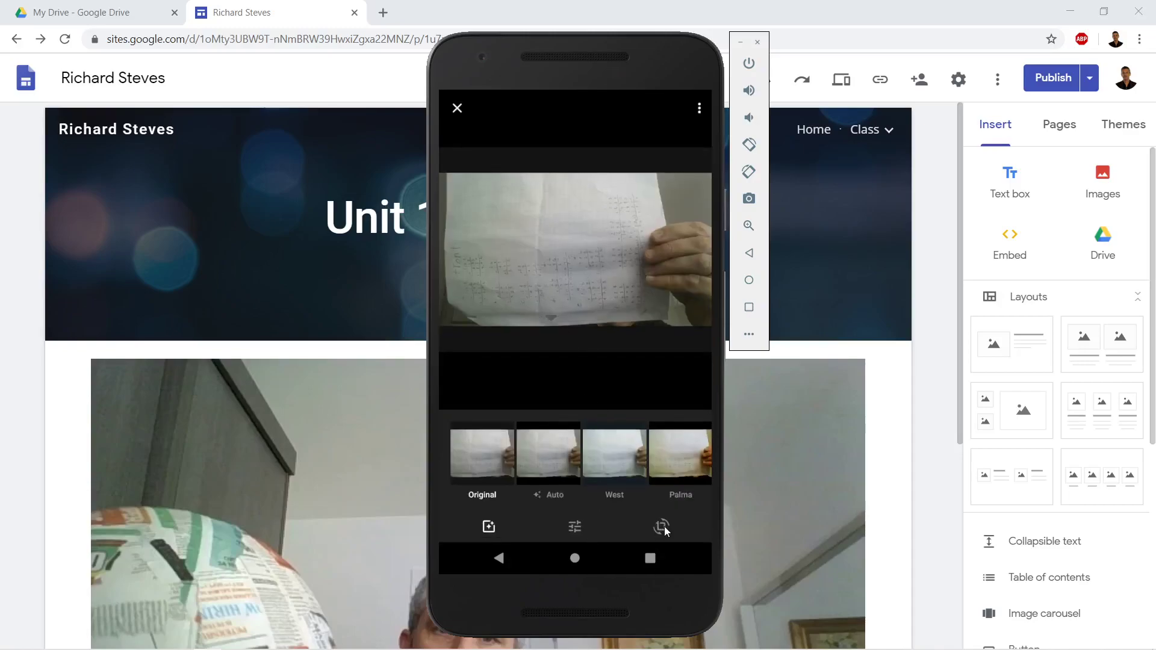
click(664, 526)
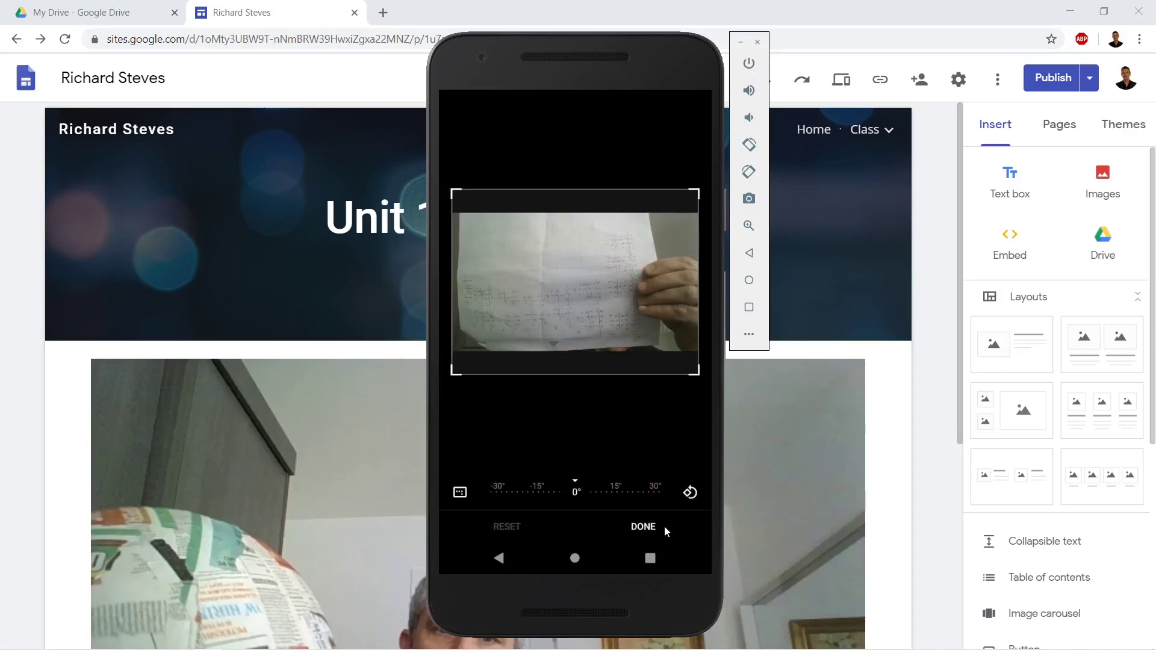
click(689, 493)
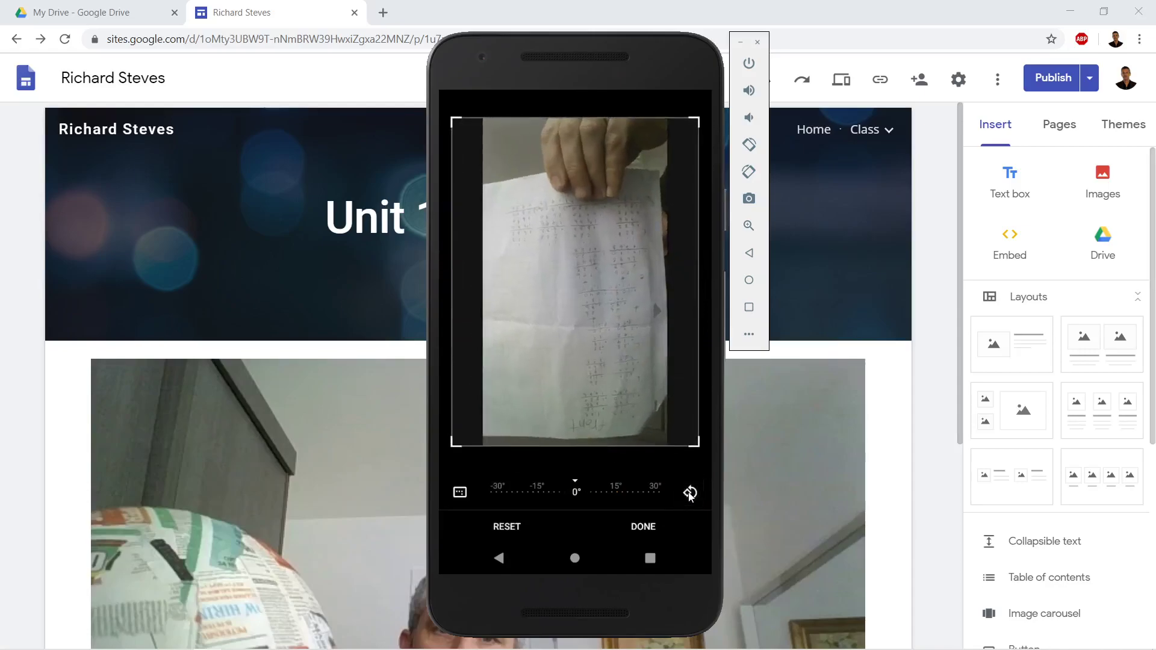
click(690, 492)
click(689, 492)
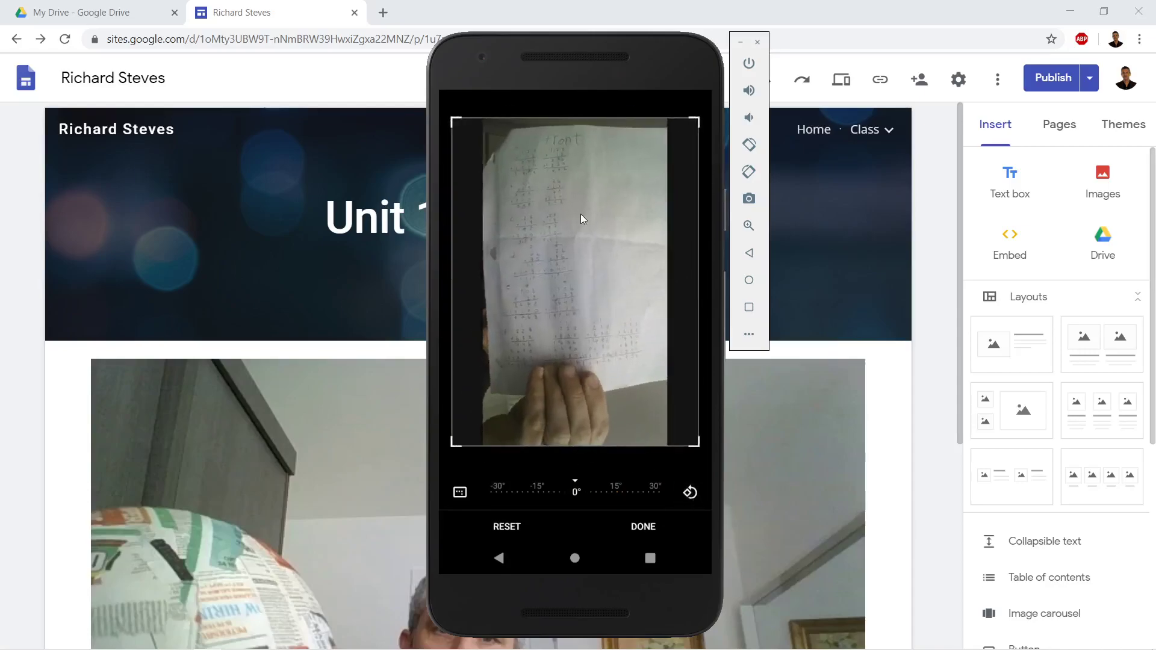
drag(456, 450, 494, 389)
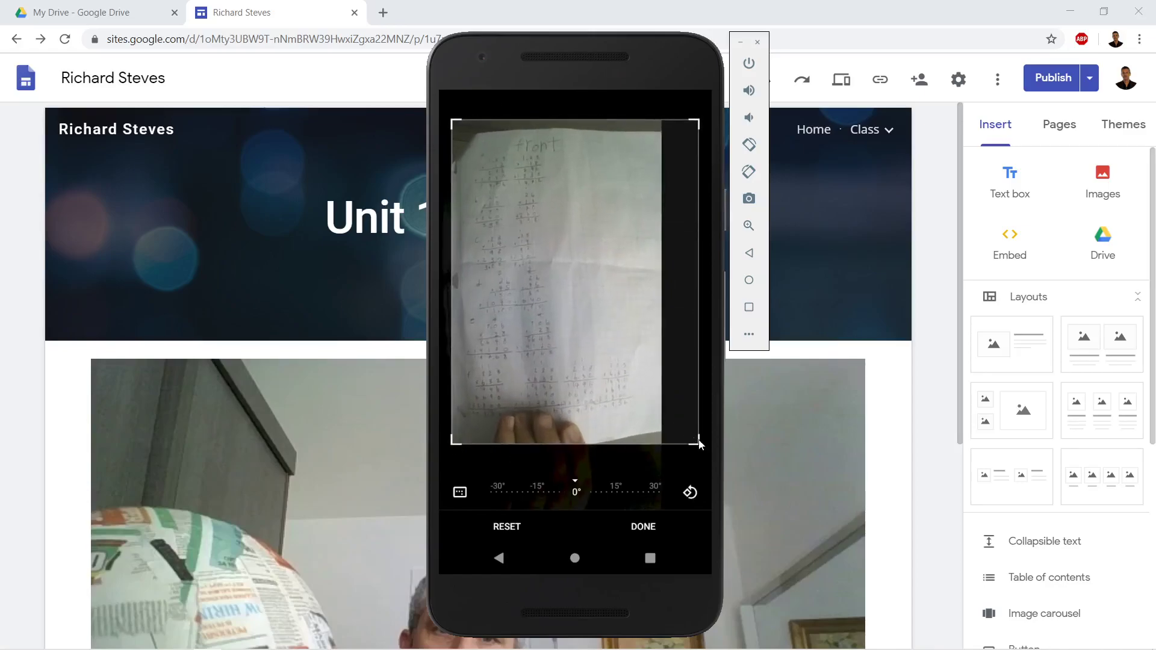
drag(701, 445, 660, 440)
drag(460, 105, 473, 124)
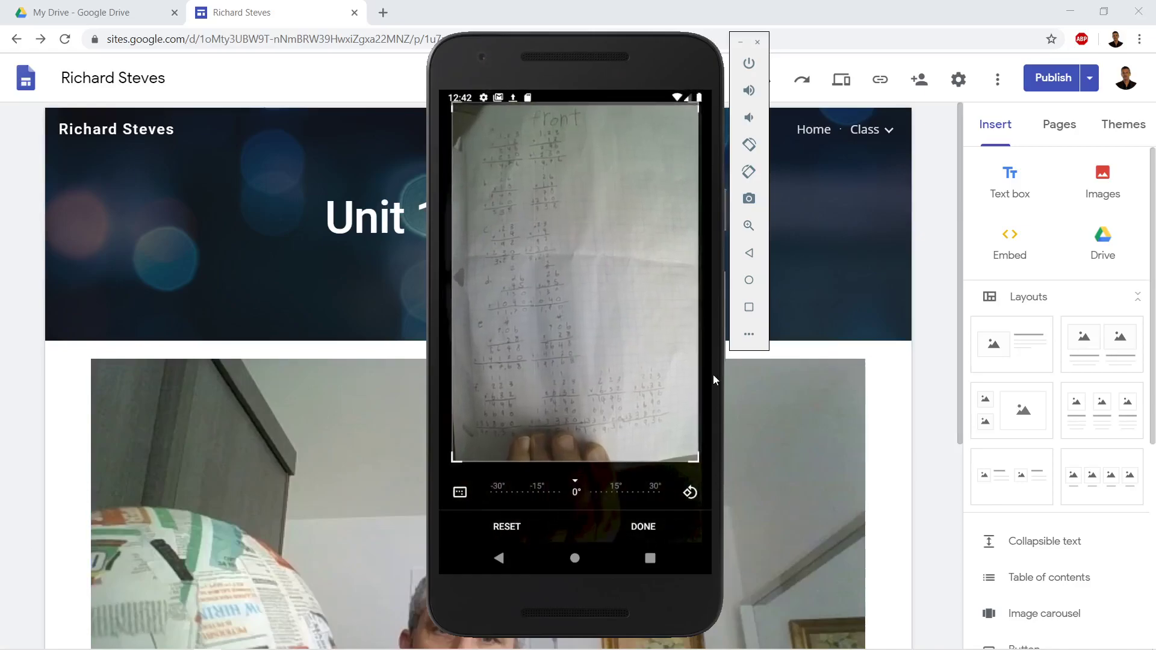
Apply the crop, enhance the photo with the Auto filter, and save the edited worksheet photo
click(642, 529)
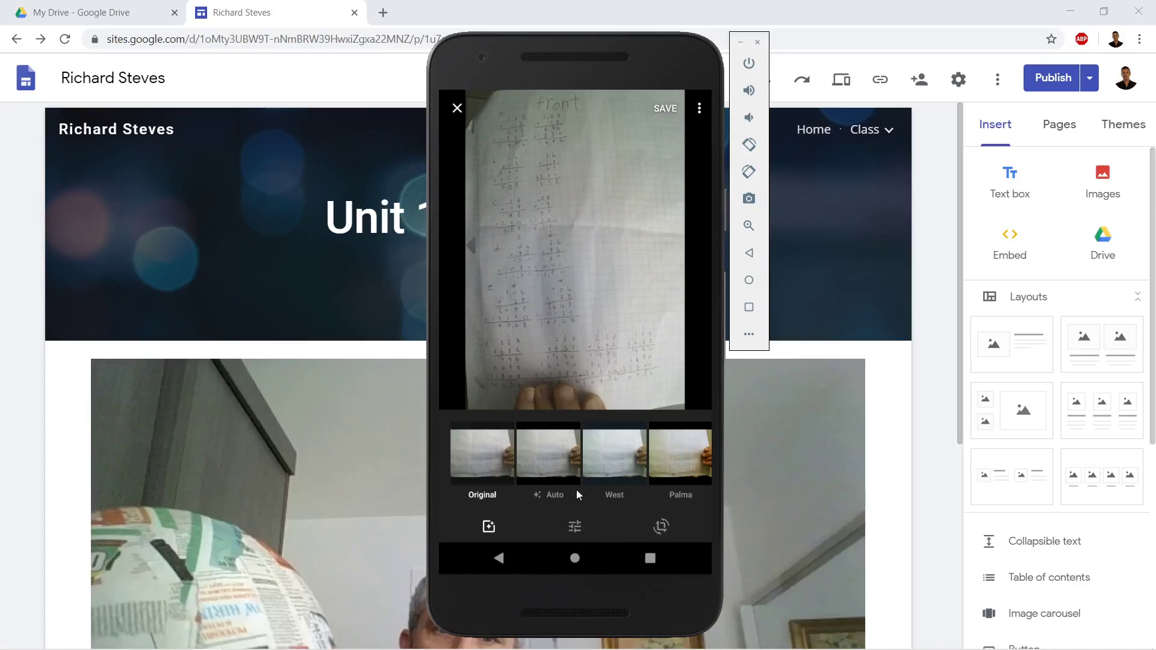
click(547, 455)
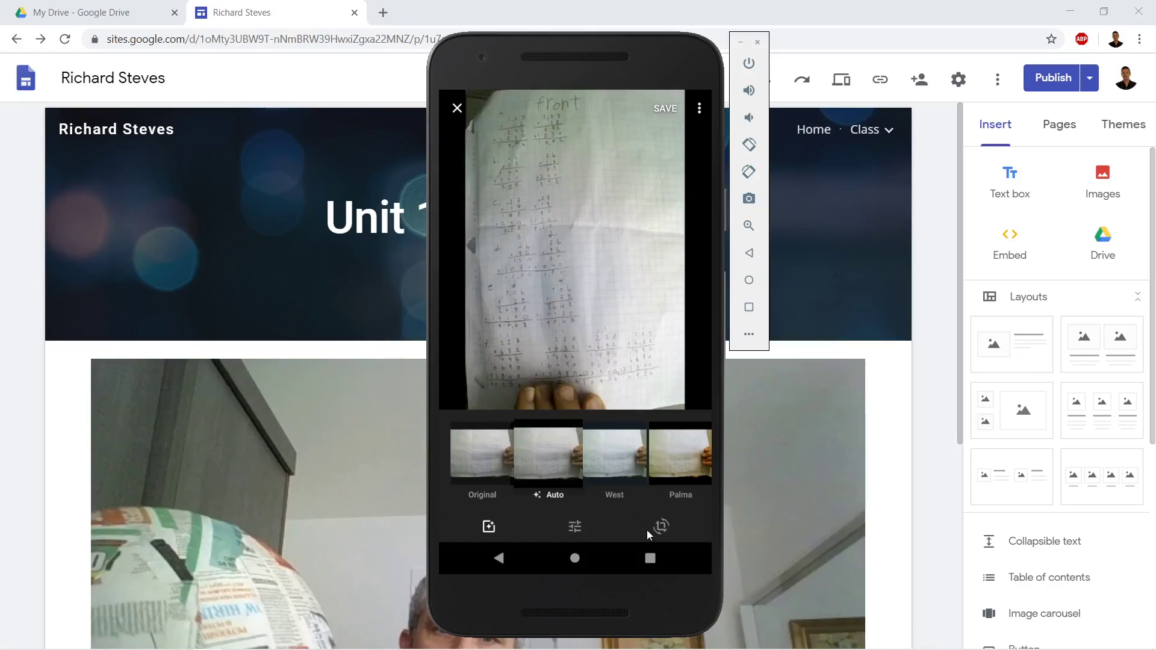
click(504, 563)
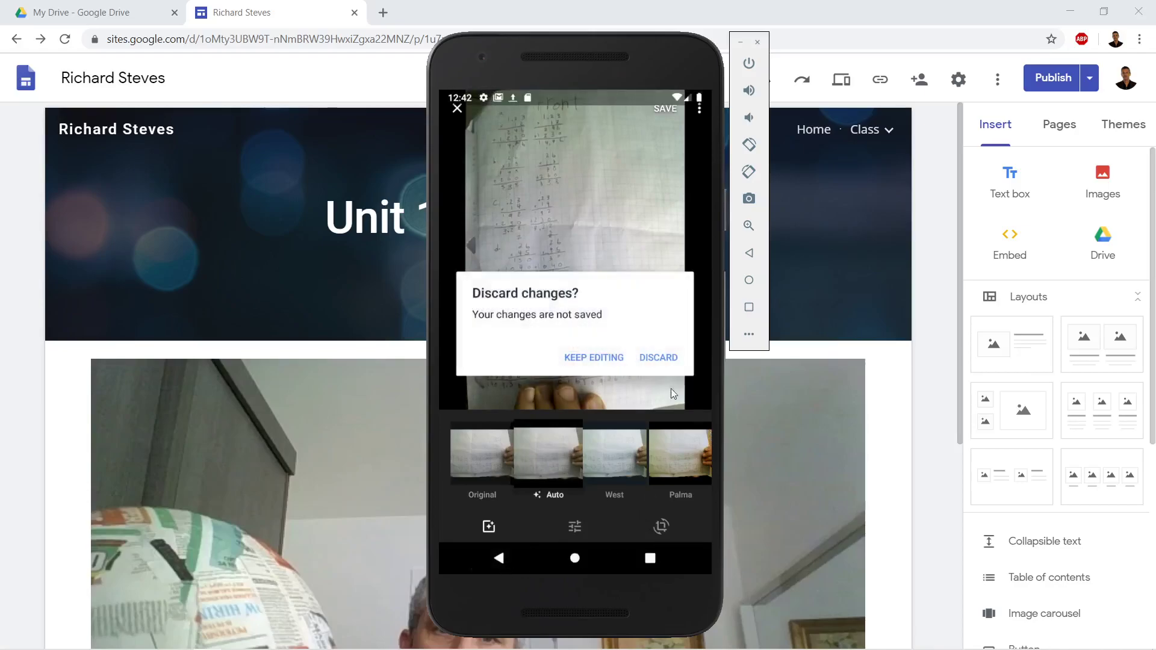
click(594, 358)
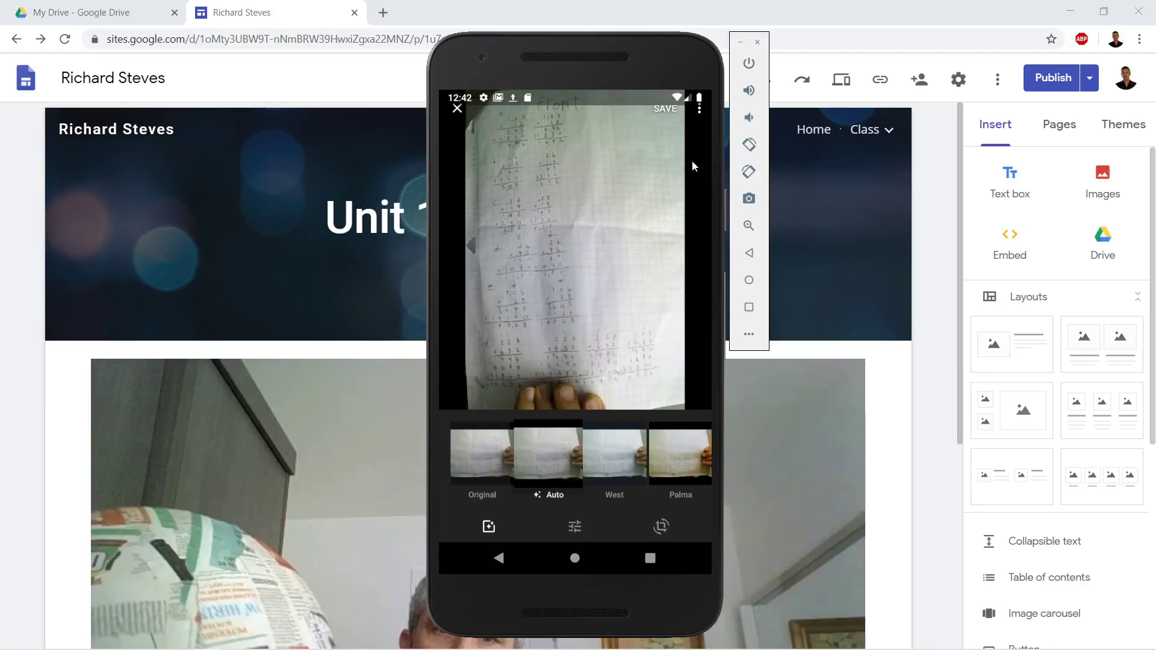
click(666, 109)
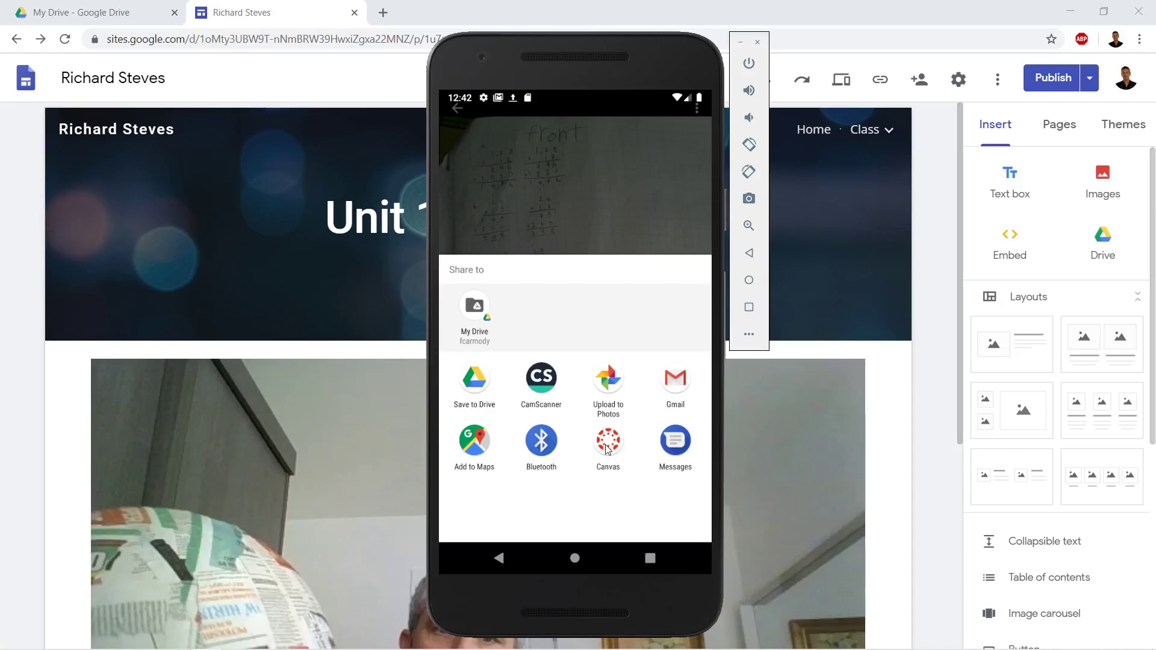
Share the worksheet photo to Save to Drive, with My Drive as the destination
click(477, 386)
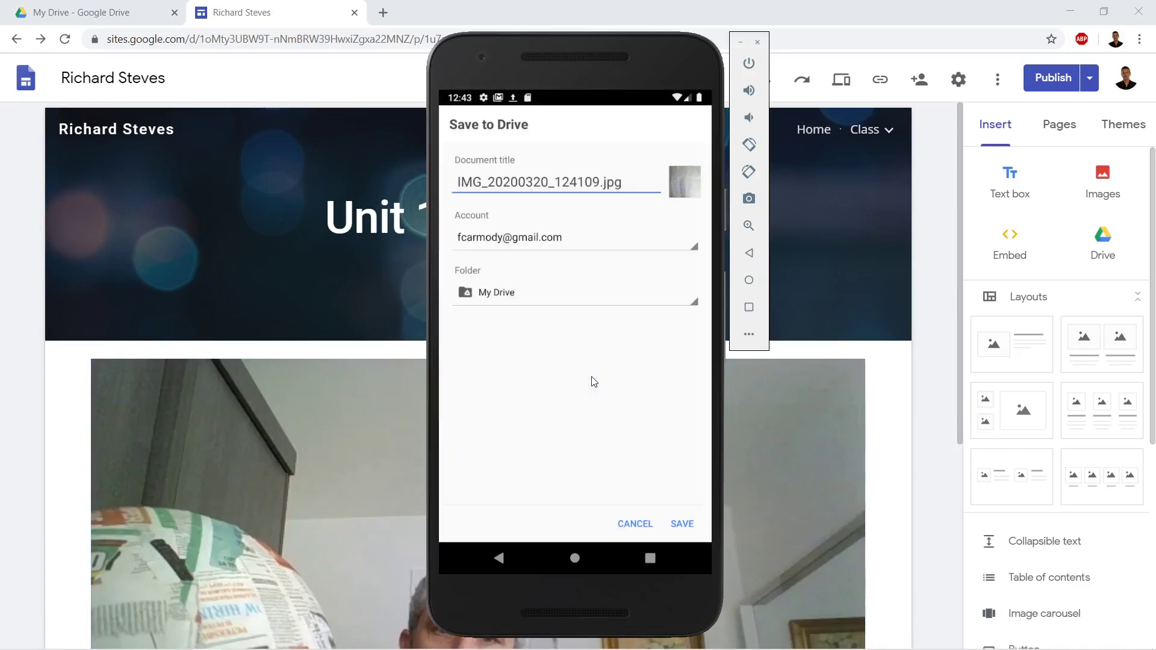
Retitle the photo 'Math Lesson 9 Page 1' and upload it to My Drive
double_click(597, 183)
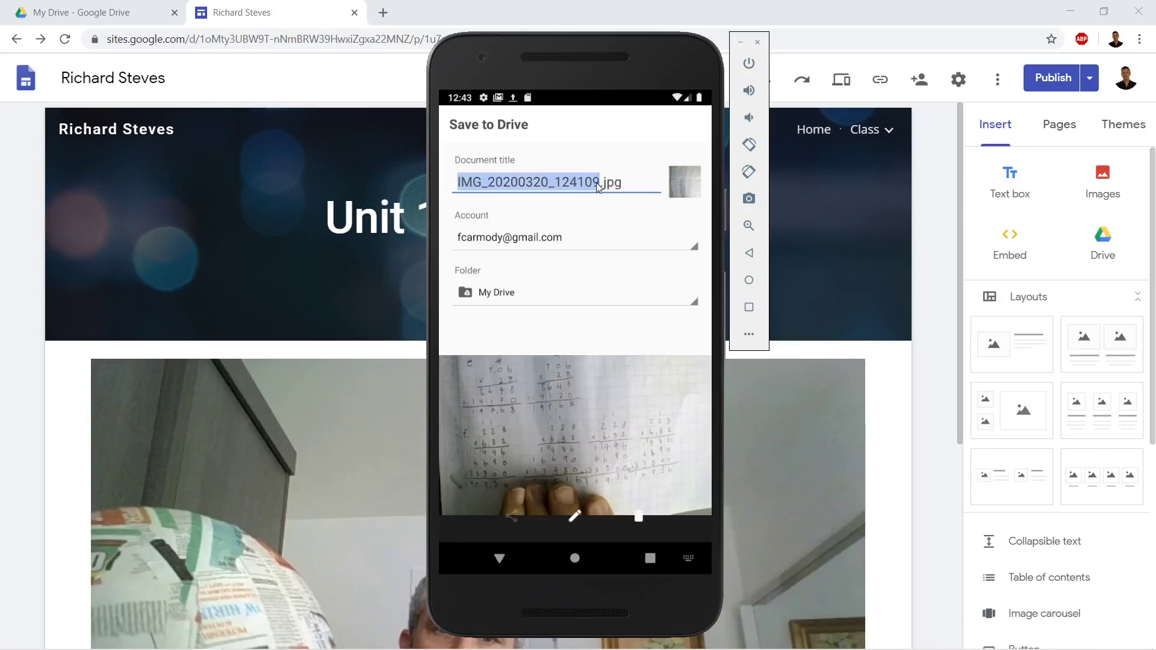
text(Math)
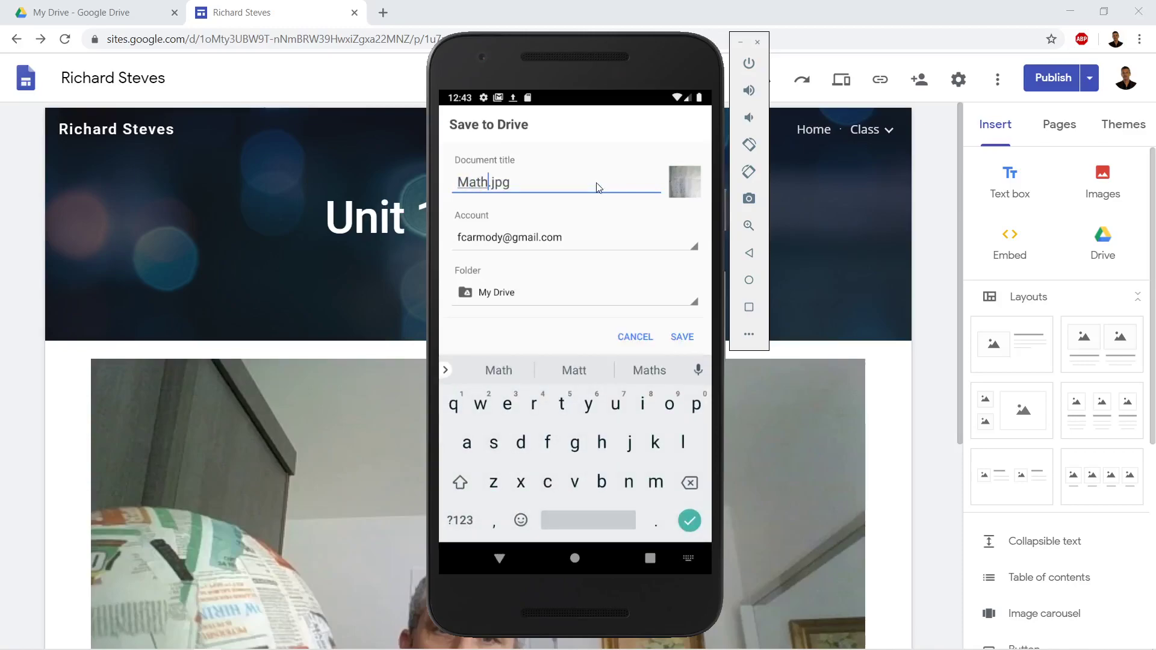
text(_)
key(BackSpace)
text(Lesson9)
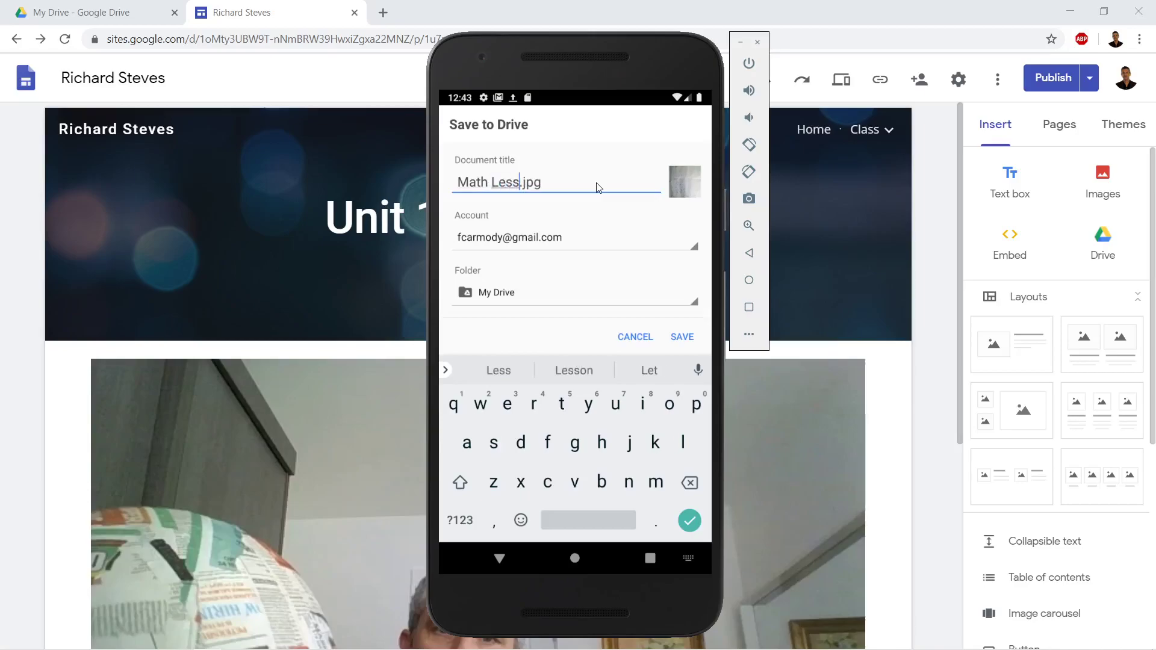
text( Page 1)
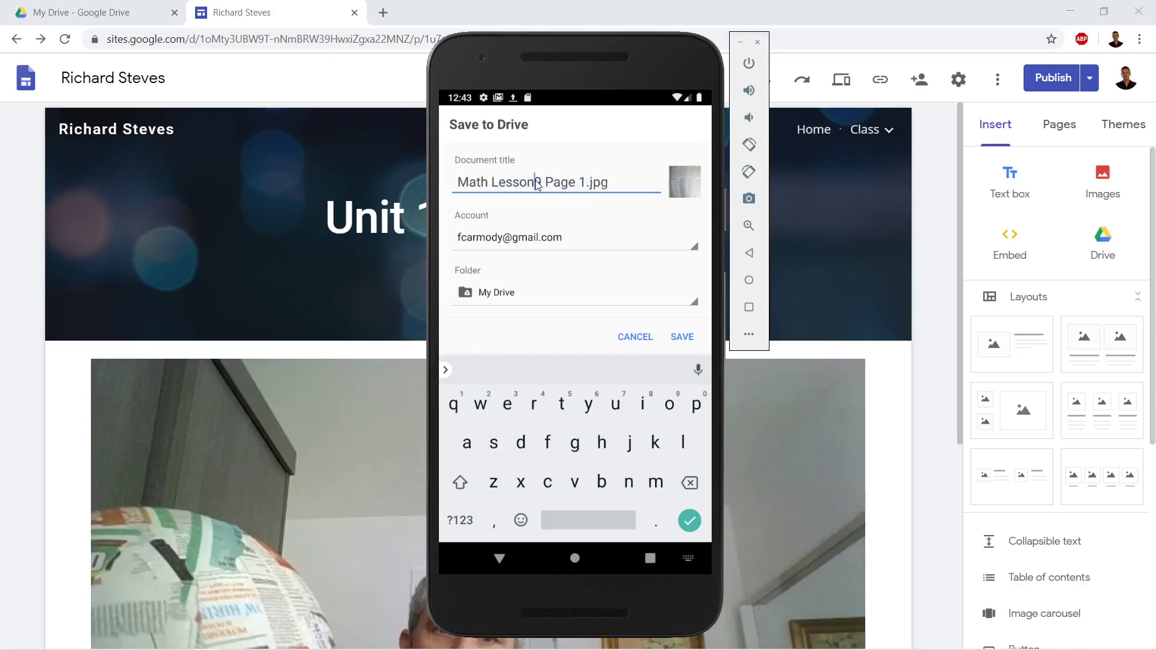
click(689, 521)
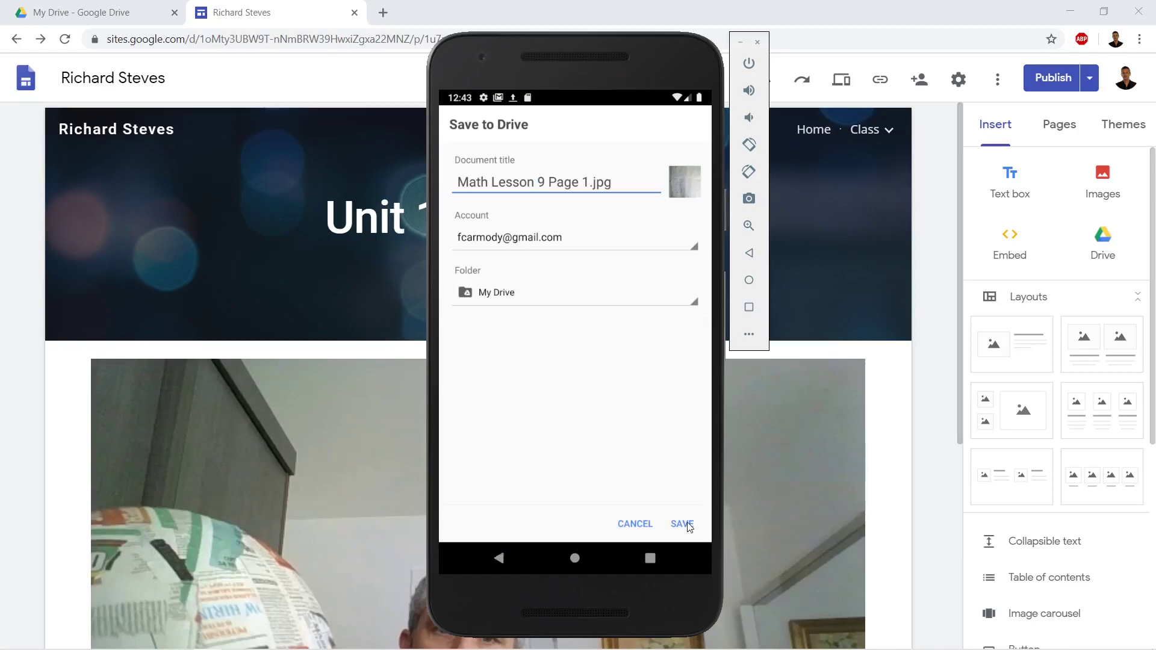
click(690, 525)
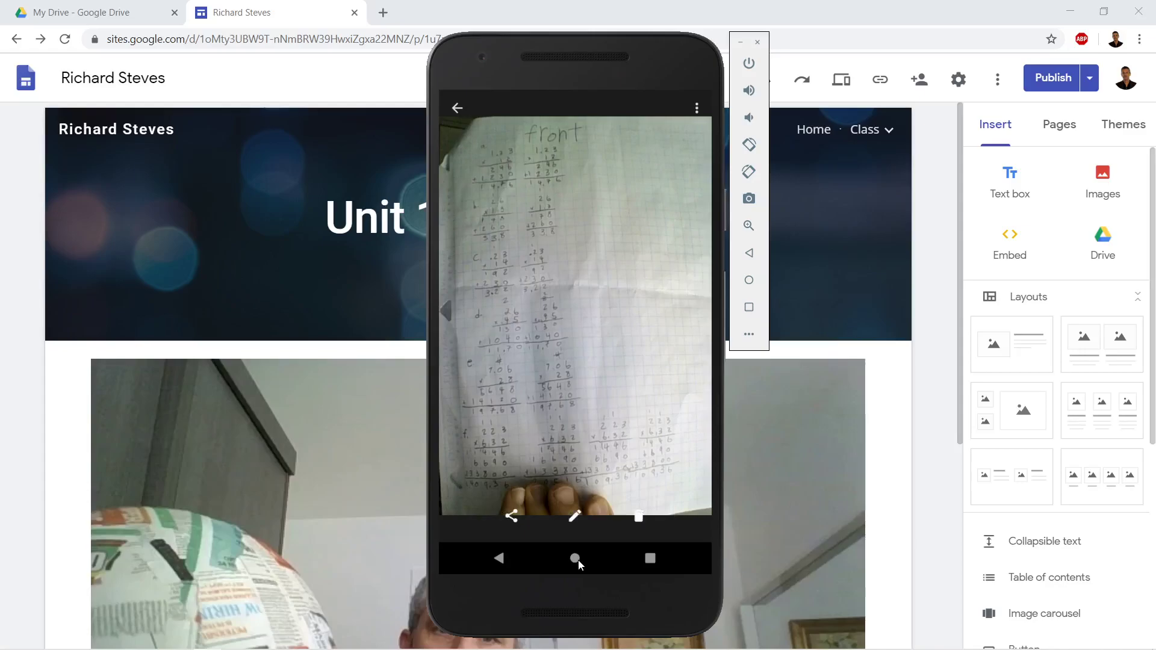
In the My Drive tab, remove the scanned New Doc PDF and preview Math Lesson 9 Page 1.jpg
click(121, 12)
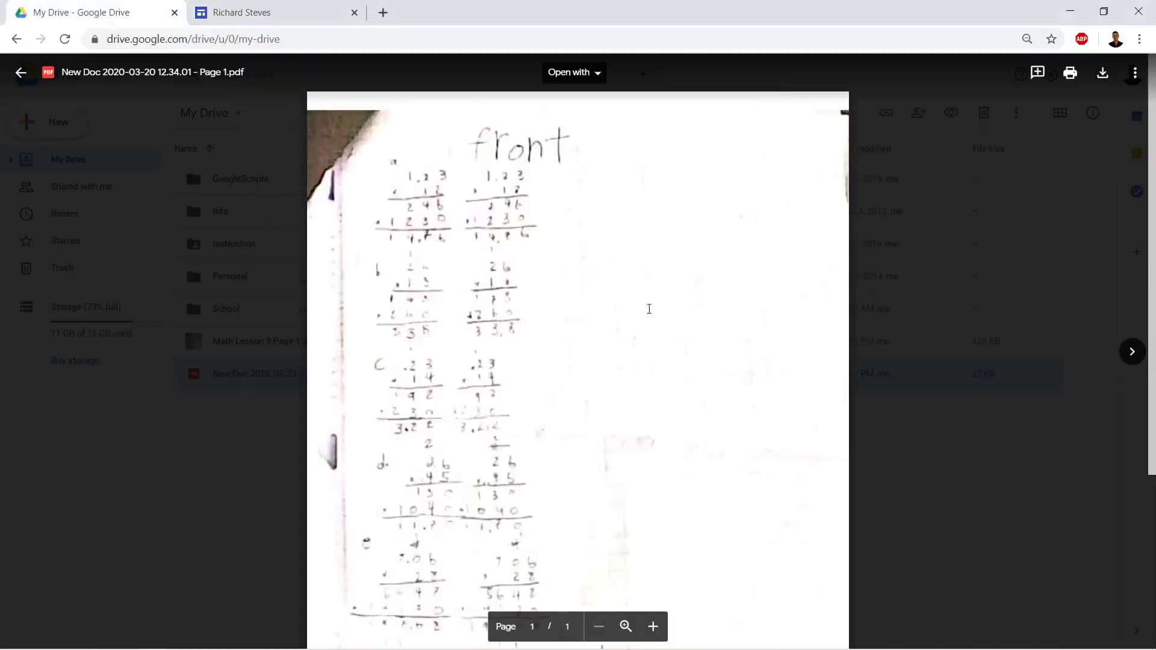
click(986, 356)
click(493, 526)
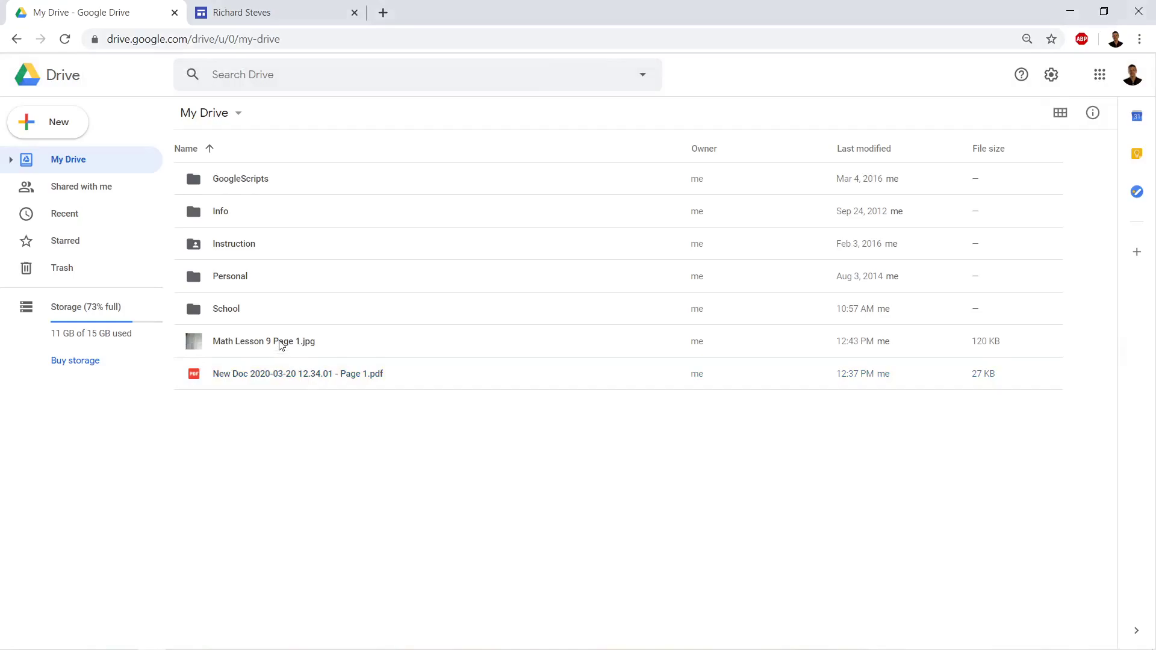
right_click(303, 384)
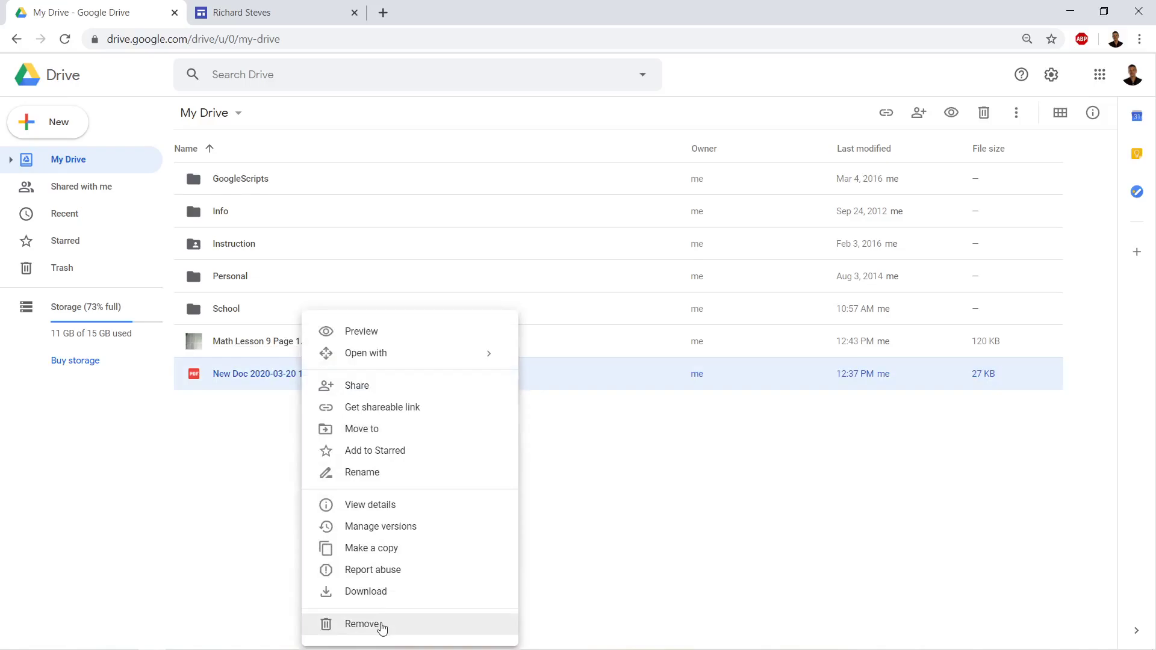
click(382, 624)
double_click(300, 341)
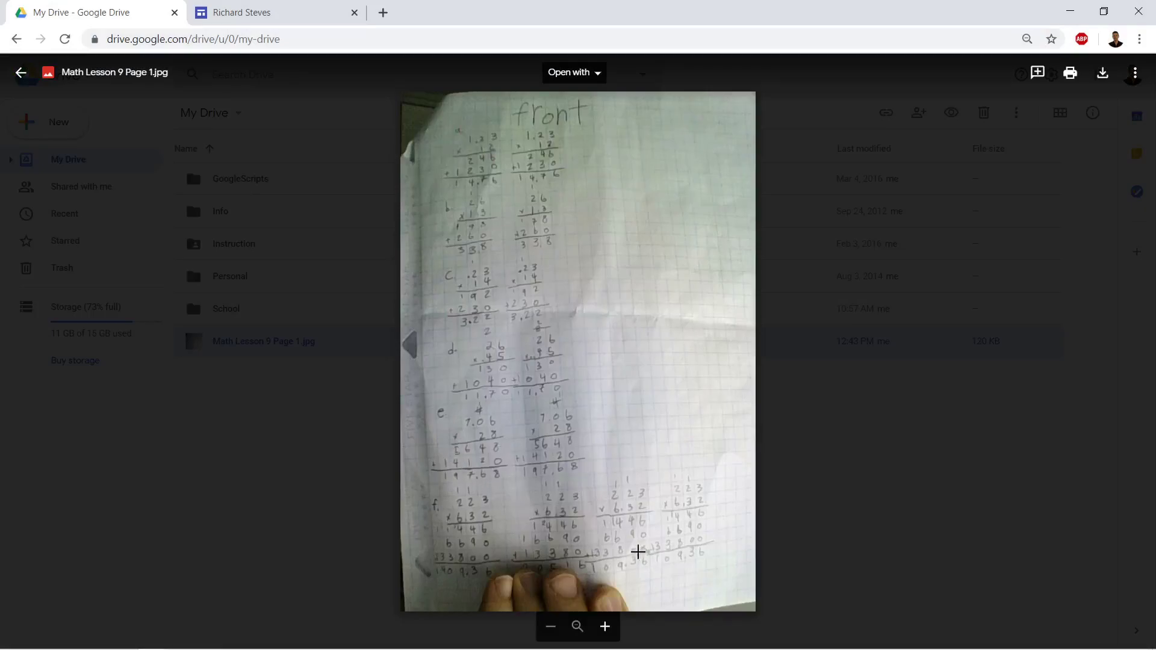
click(862, 525)
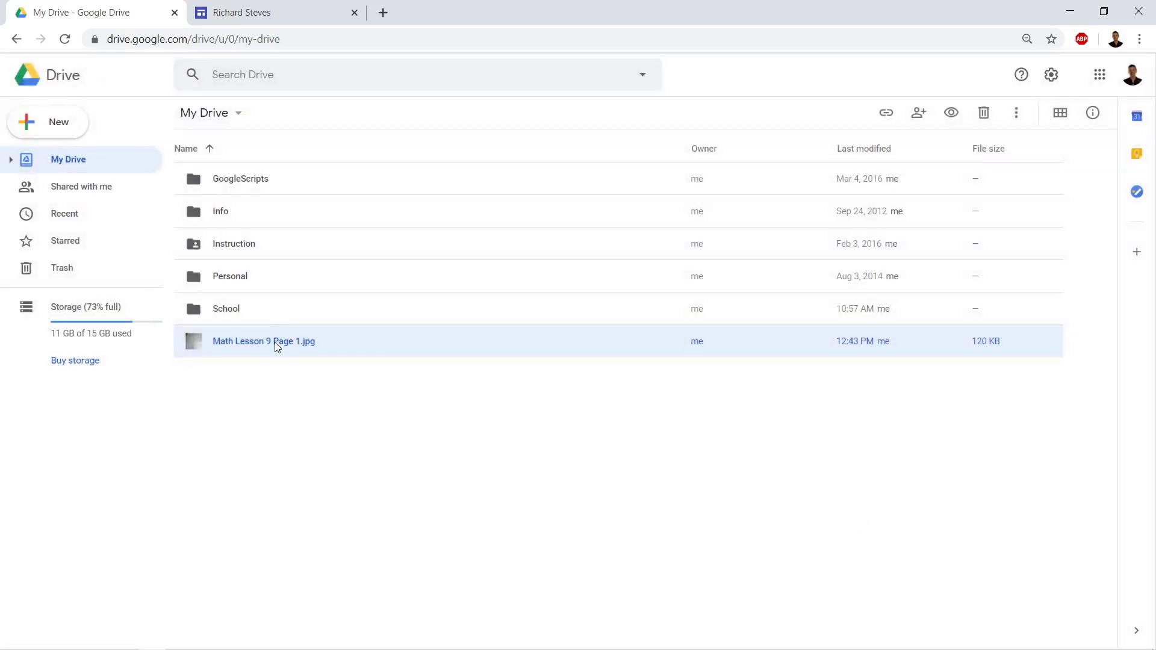
Move the worksheet photo into the School › AnyGrade folder
drag(276, 332, 261, 309)
double_click(260, 309)
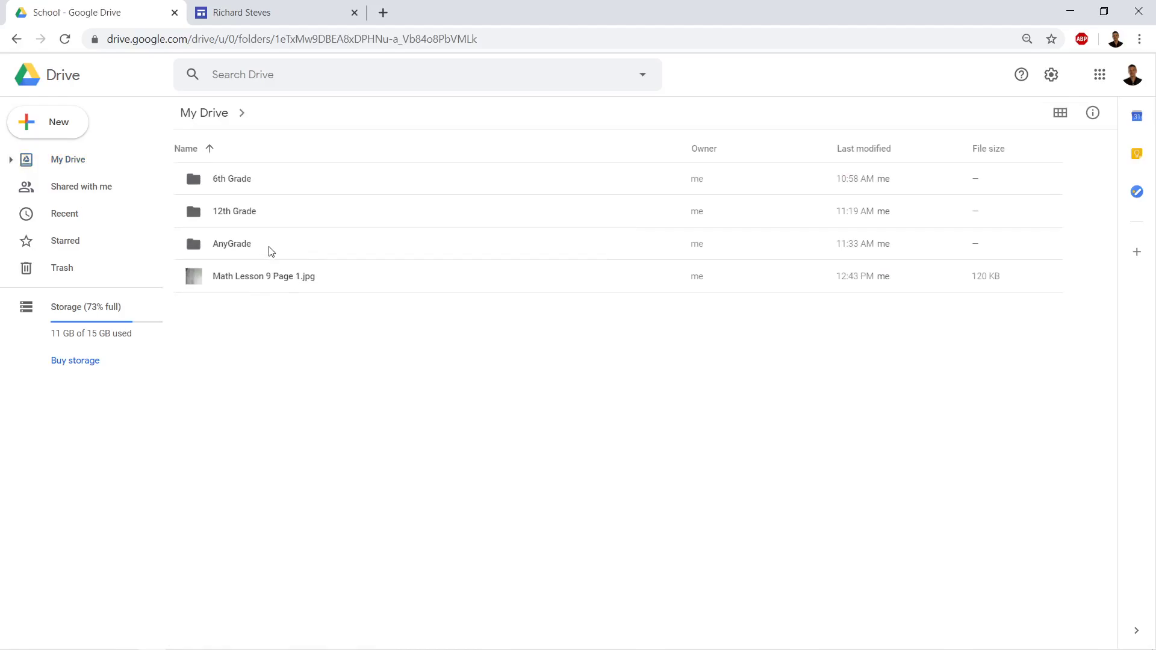
mouse_move(238, 265)
mouse_down()
mouse_move(239, 283)
mouse_move(240, 252)
mouse_up()
double_click(243, 250)
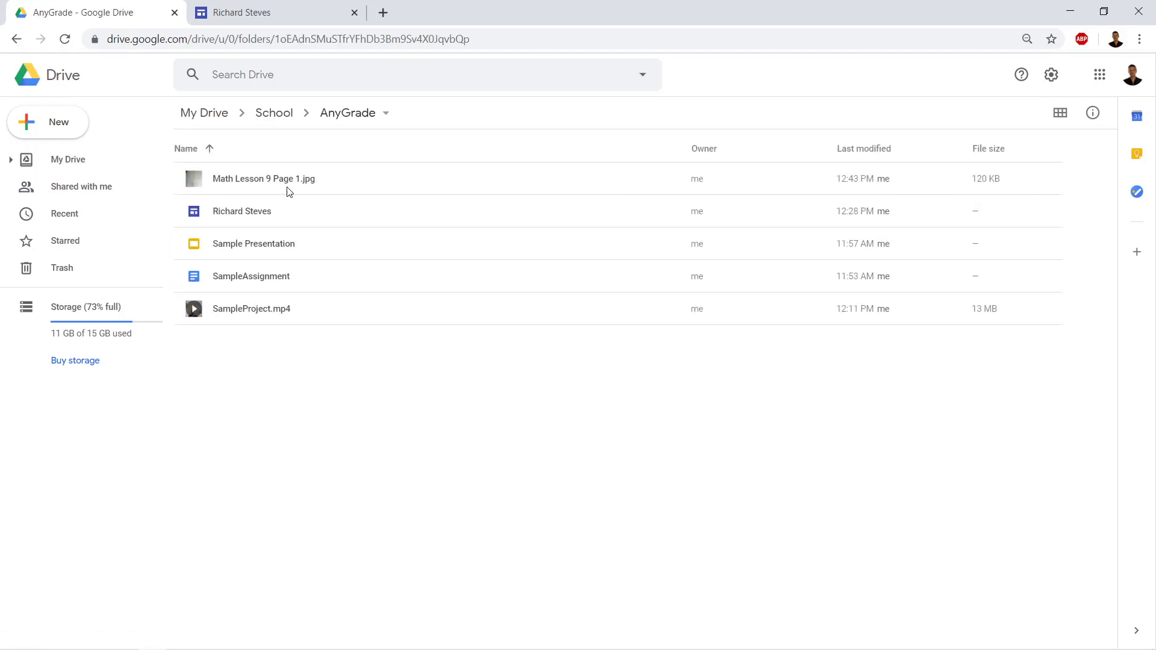
Rename Math Lesson 9 Page 1.jpg to SampleMath1.jpg
right_click(288, 192)
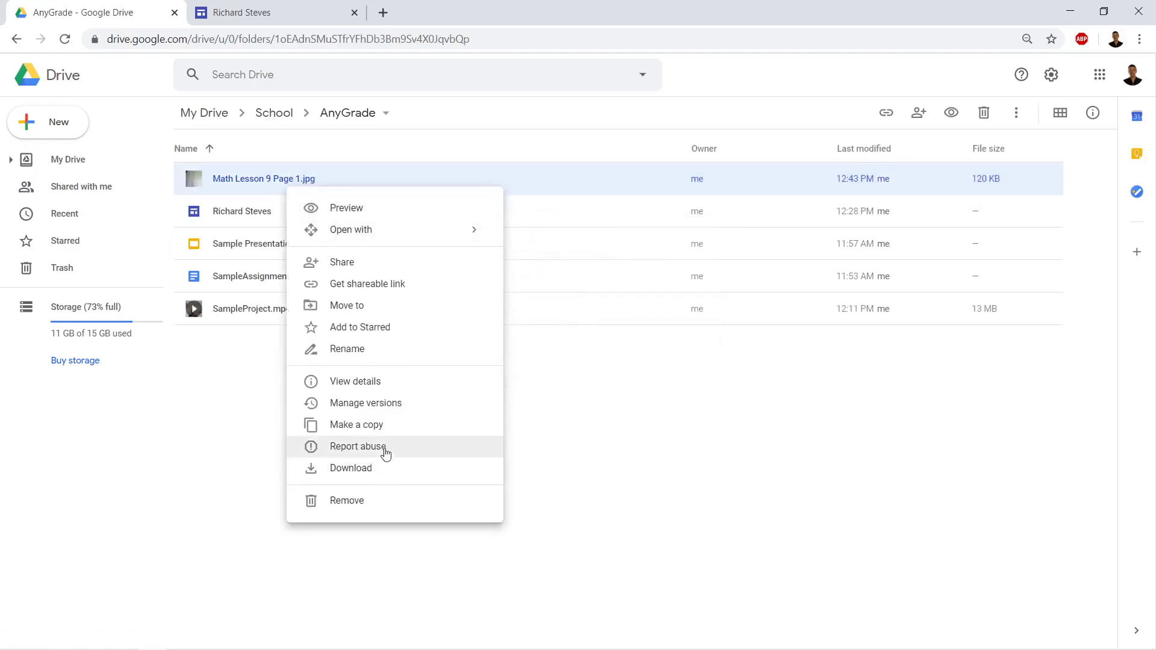
click(388, 349)
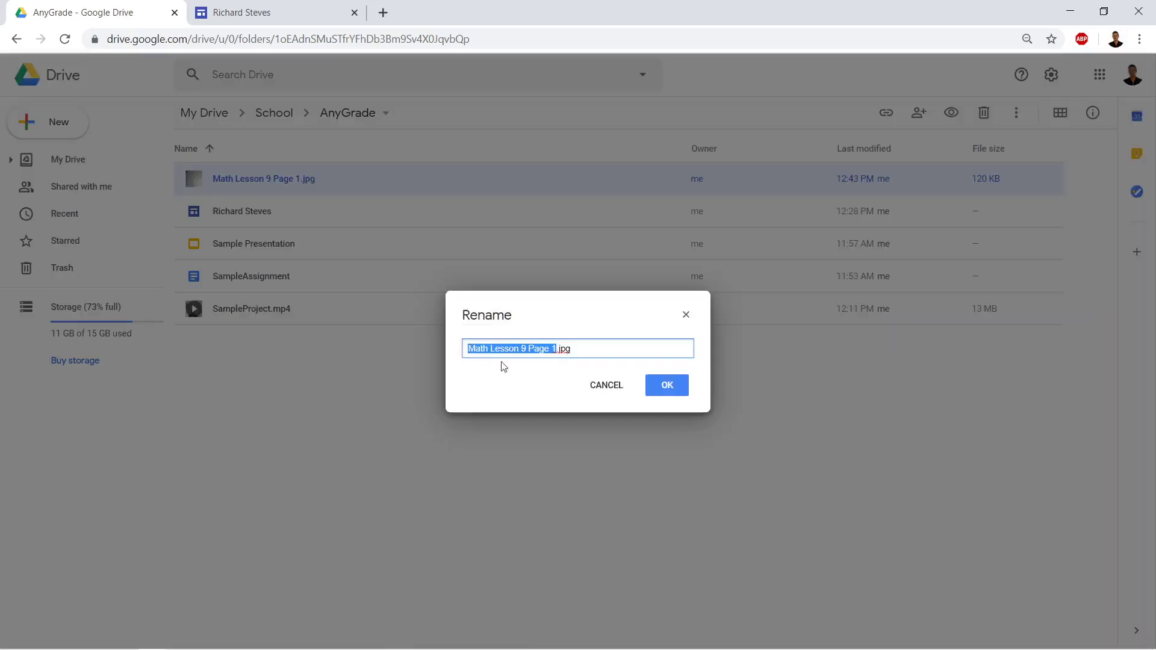
text(SampleMath)
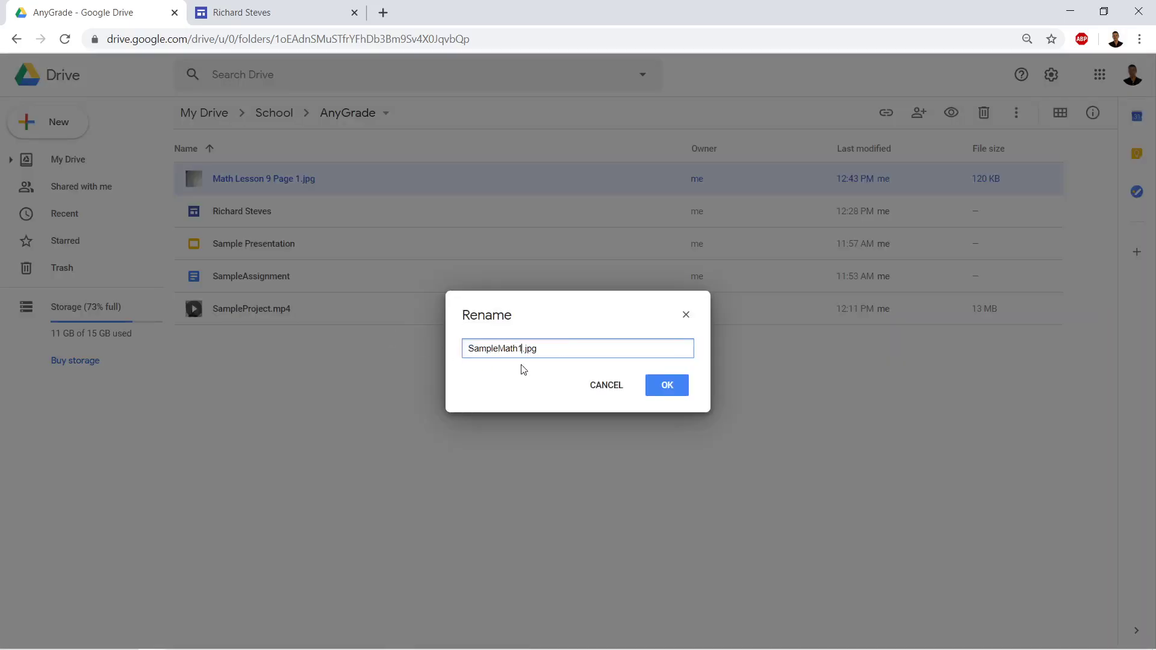
text(1)
click(675, 381)
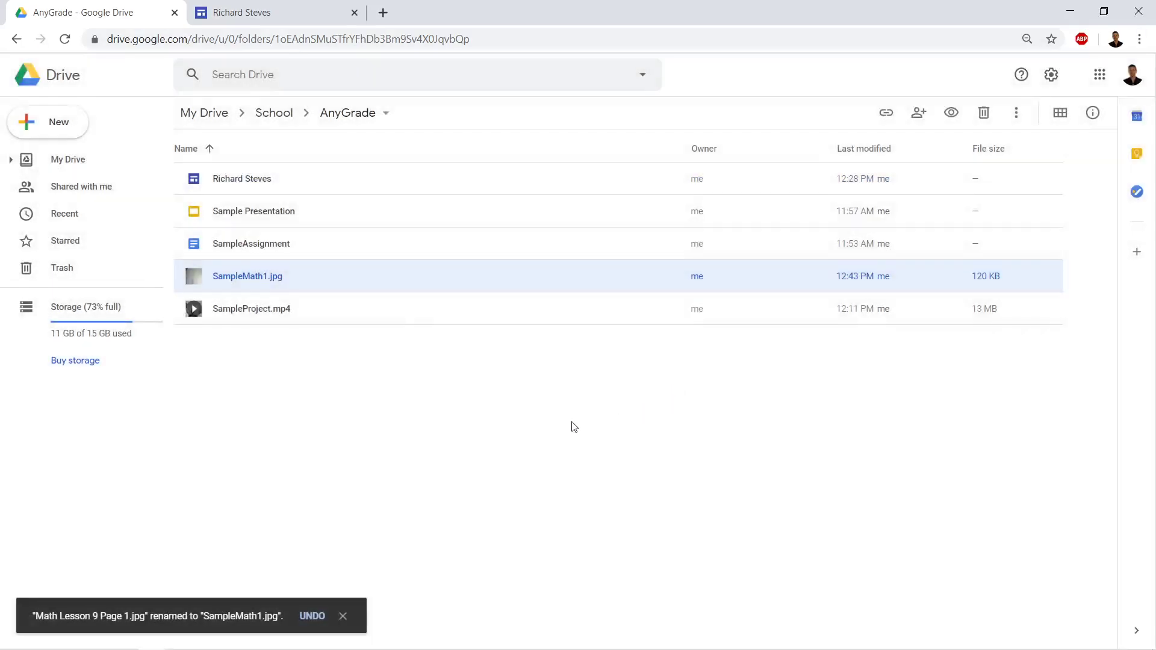
Create a page named 'Unit 1 Lesson 9' and nest it under the Class page
click(302, 9)
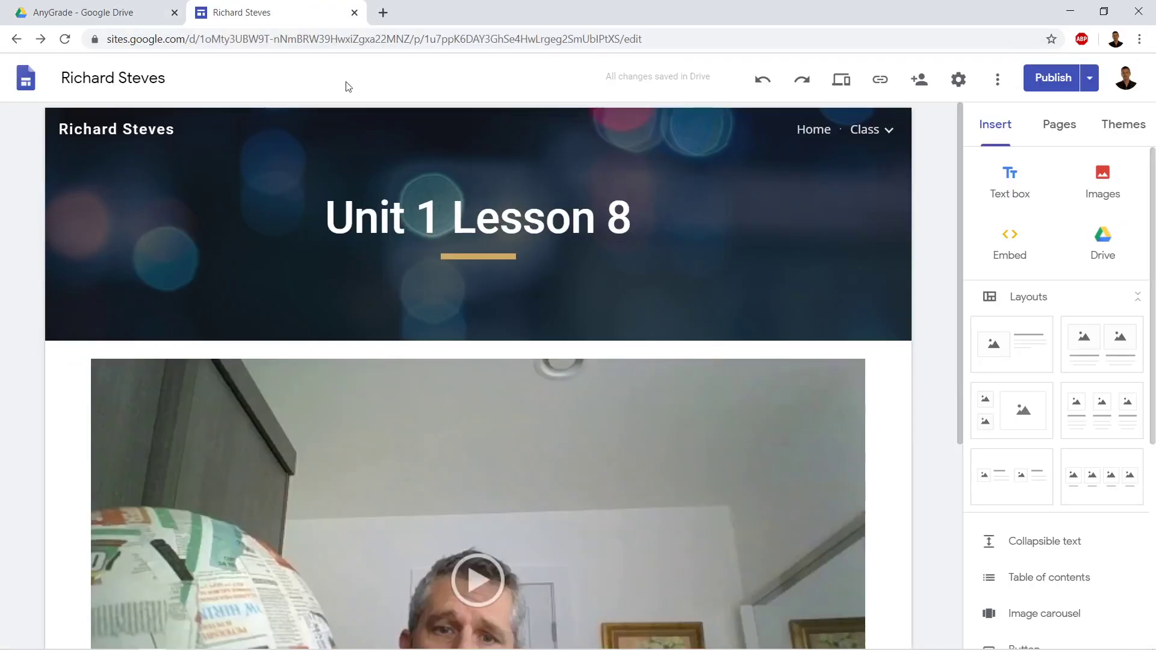
click(1060, 124)
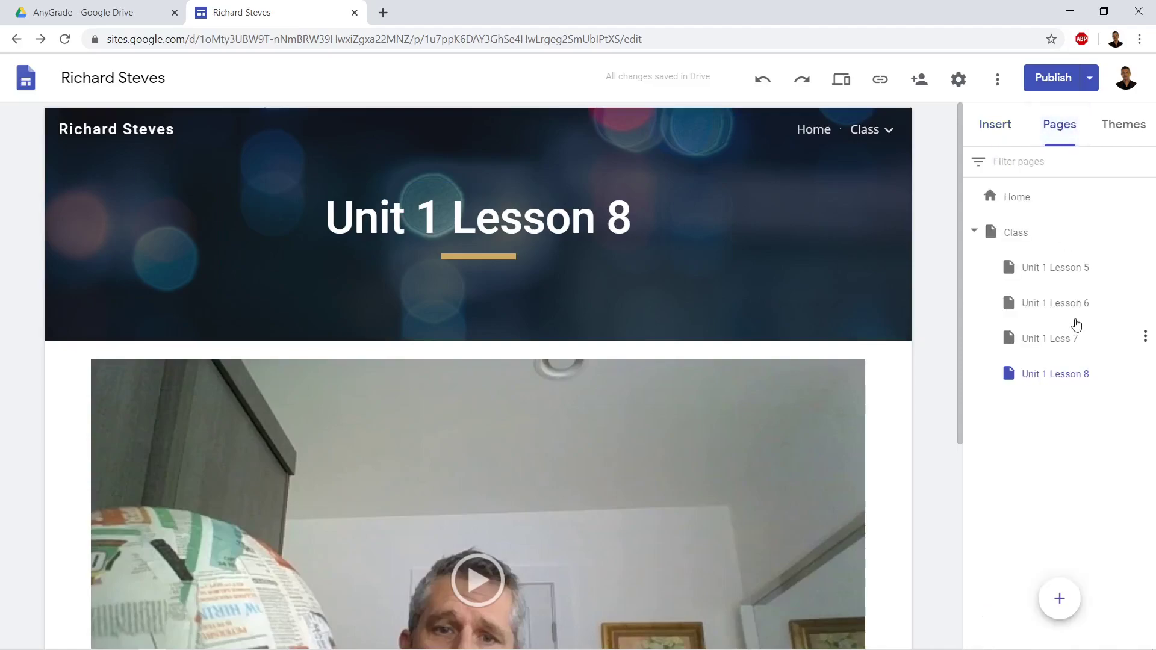
click(1060, 599)
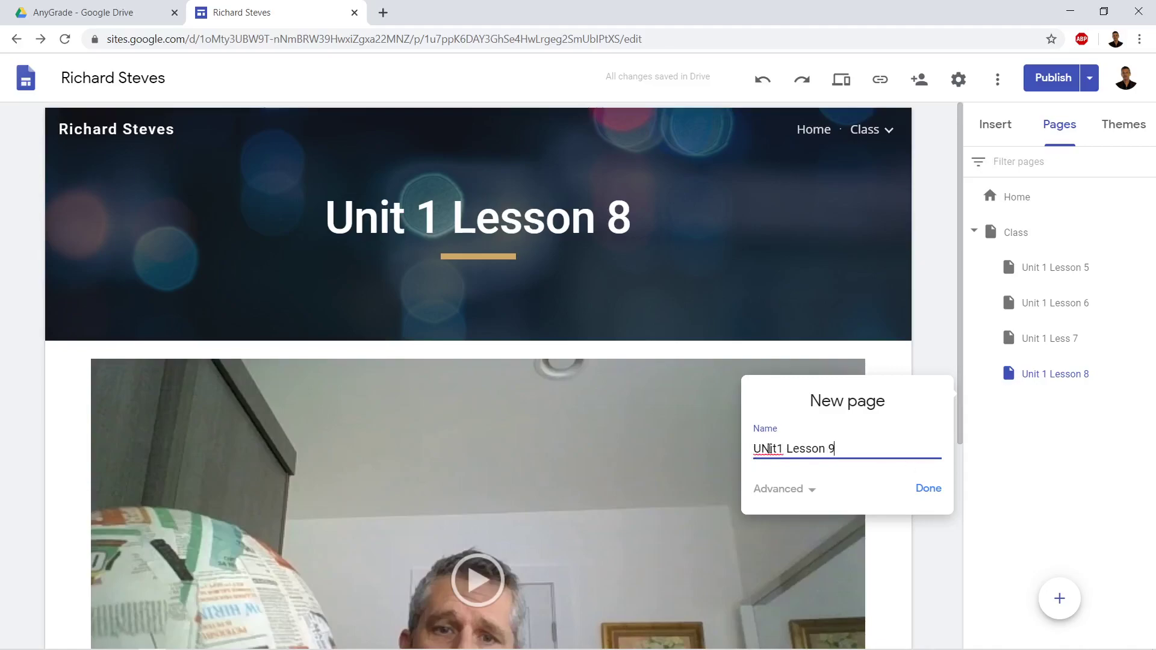
key(BackSpace)
text(n)
click(777, 449)
click(929, 489)
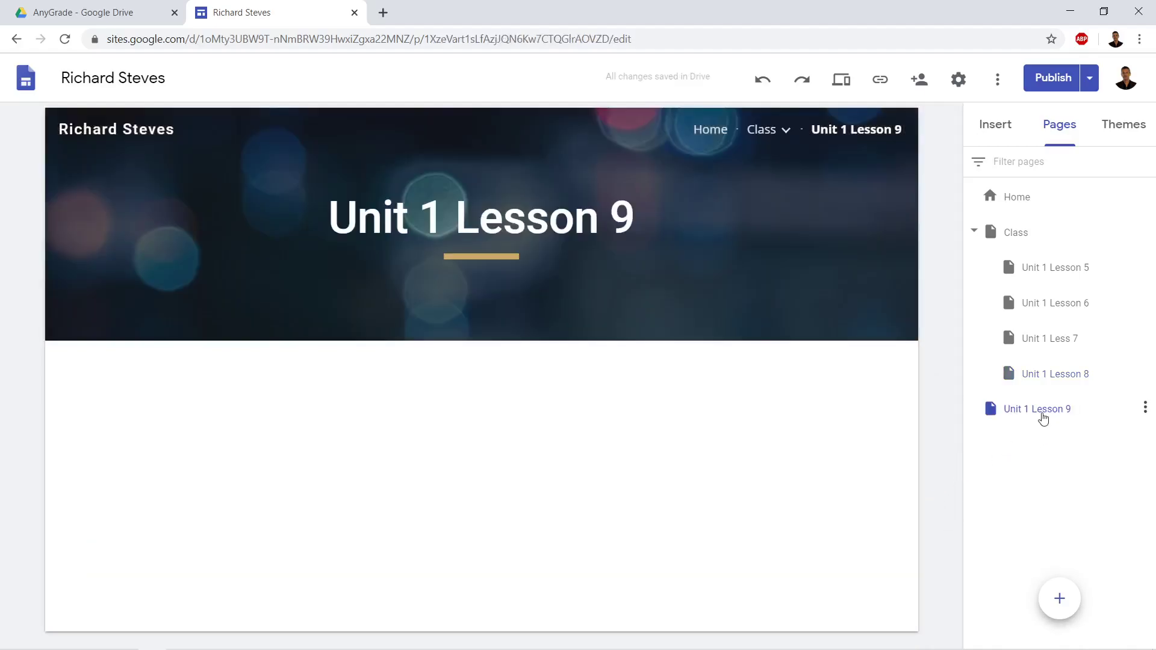
drag(1045, 413, 1040, 236)
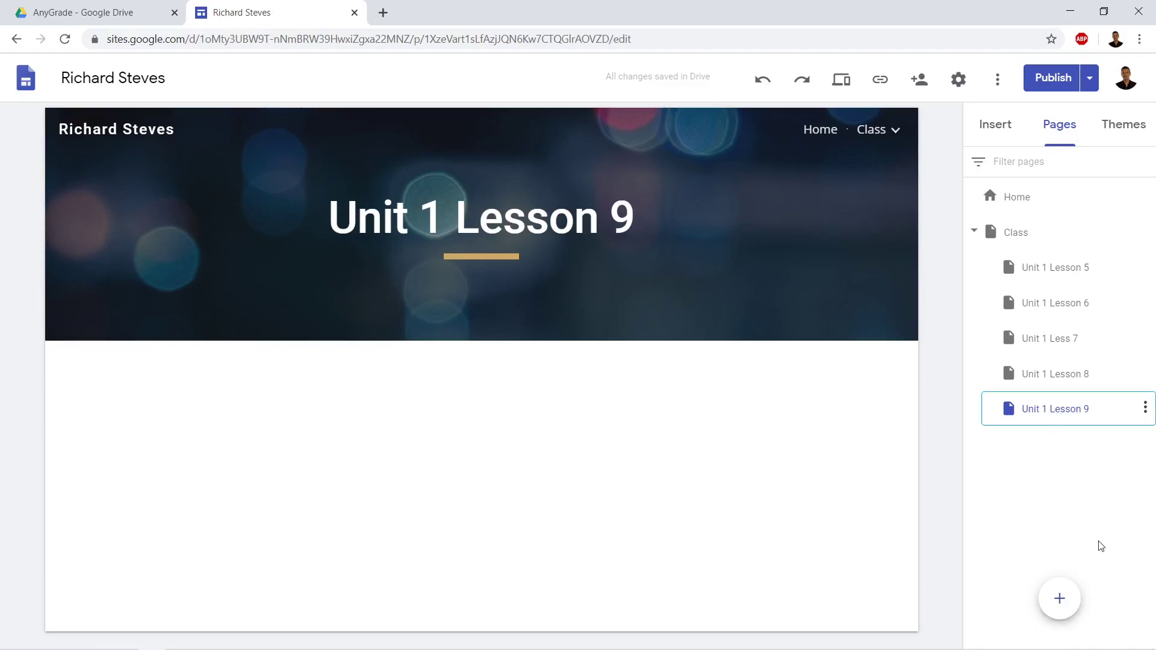
mouse_move(1071, 602)
Insert SampleMath1.jpg from My Drive › School › AnyGrade onto the page
mouse_move(899, 200)
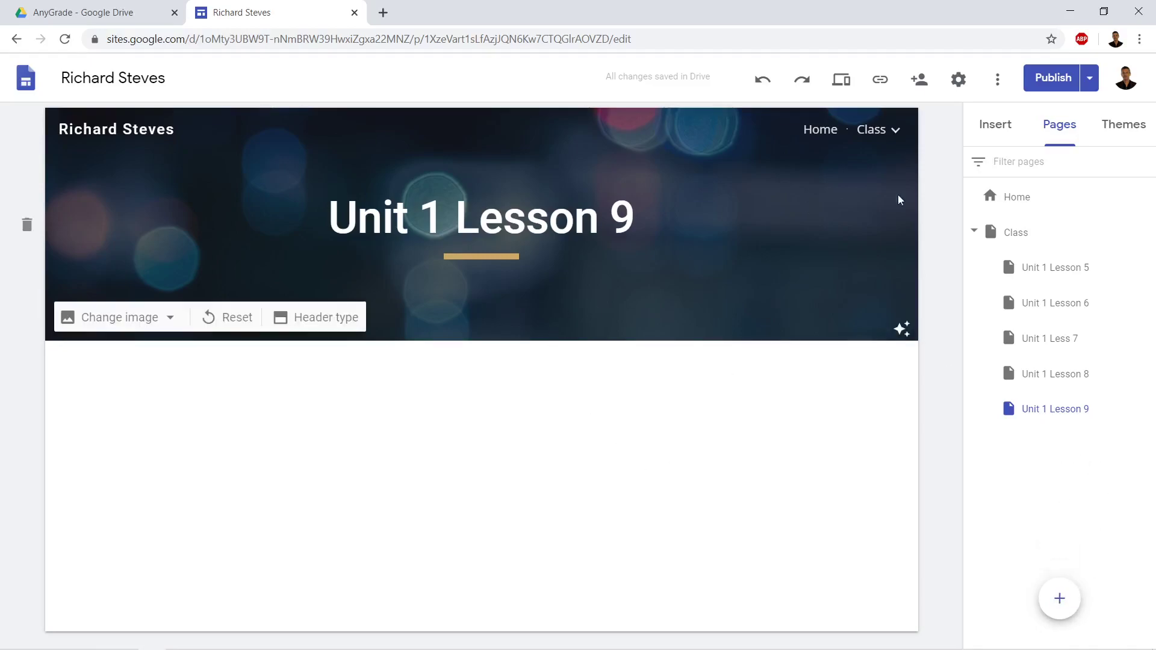
click(1006, 131)
click(1102, 244)
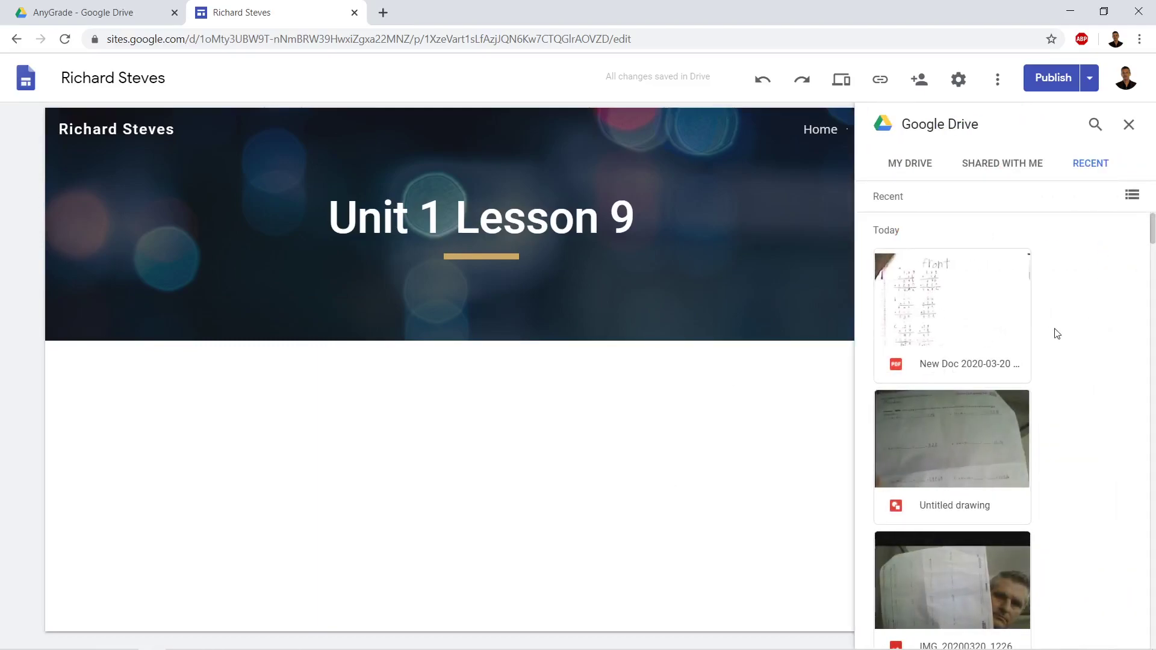
scroll(1091, 332, down, 1)
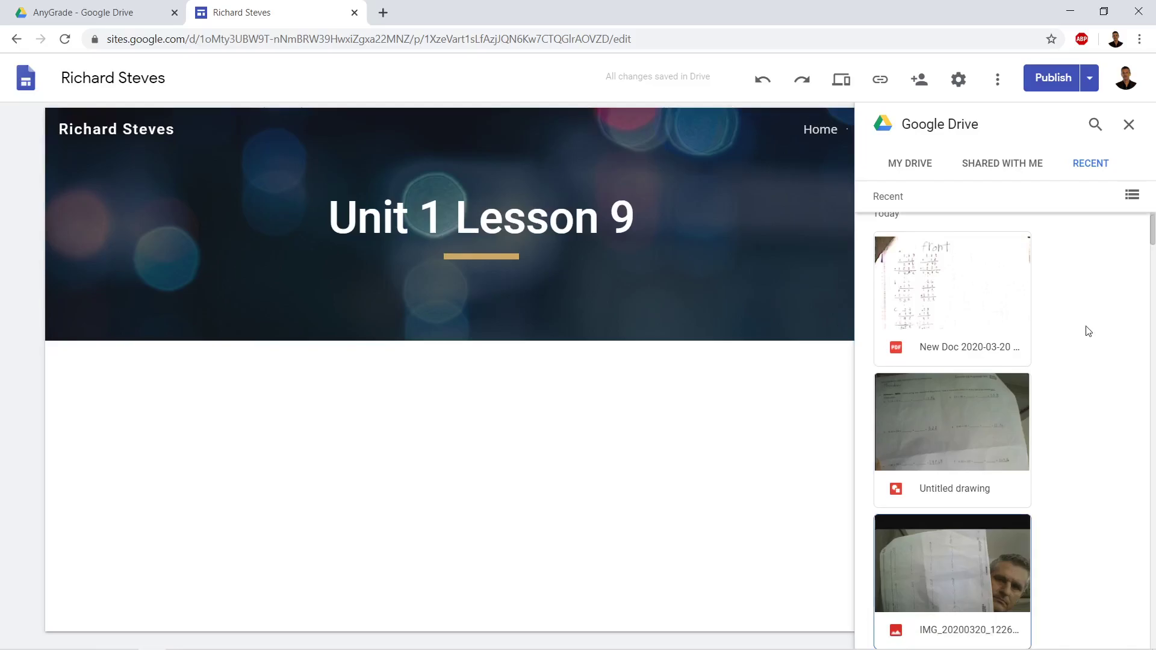
scroll(1089, 332, up, 1)
click(1093, 164)
scroll(1084, 401, down, 5)
scroll(1084, 400, up, 5)
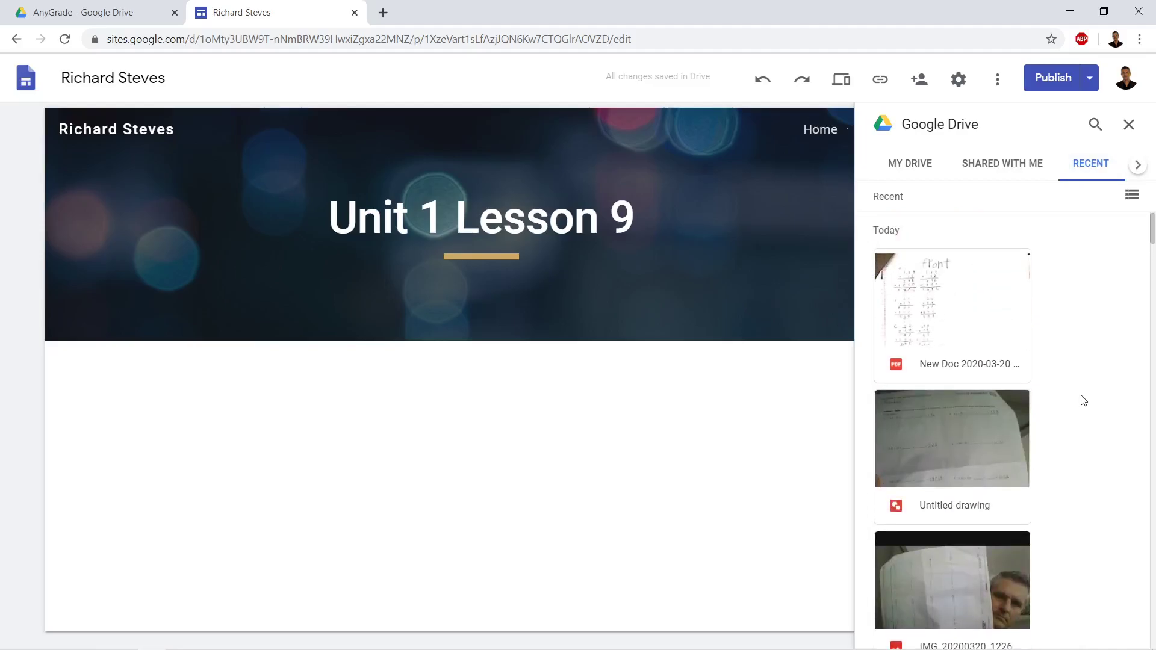
click(921, 166)
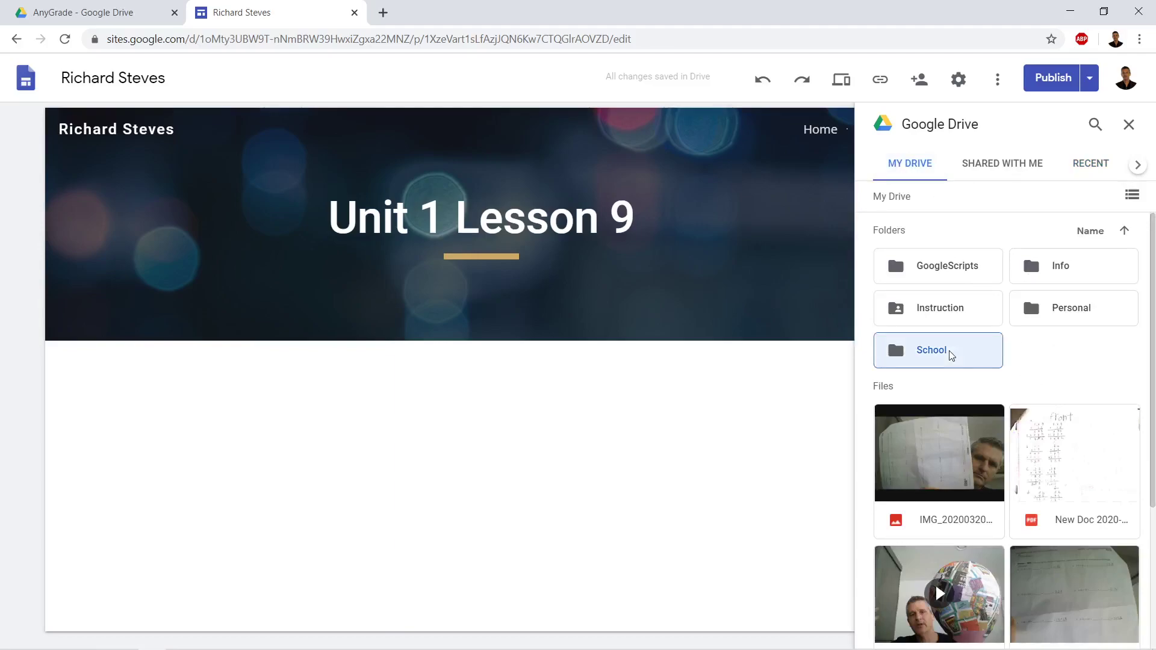
click(952, 355)
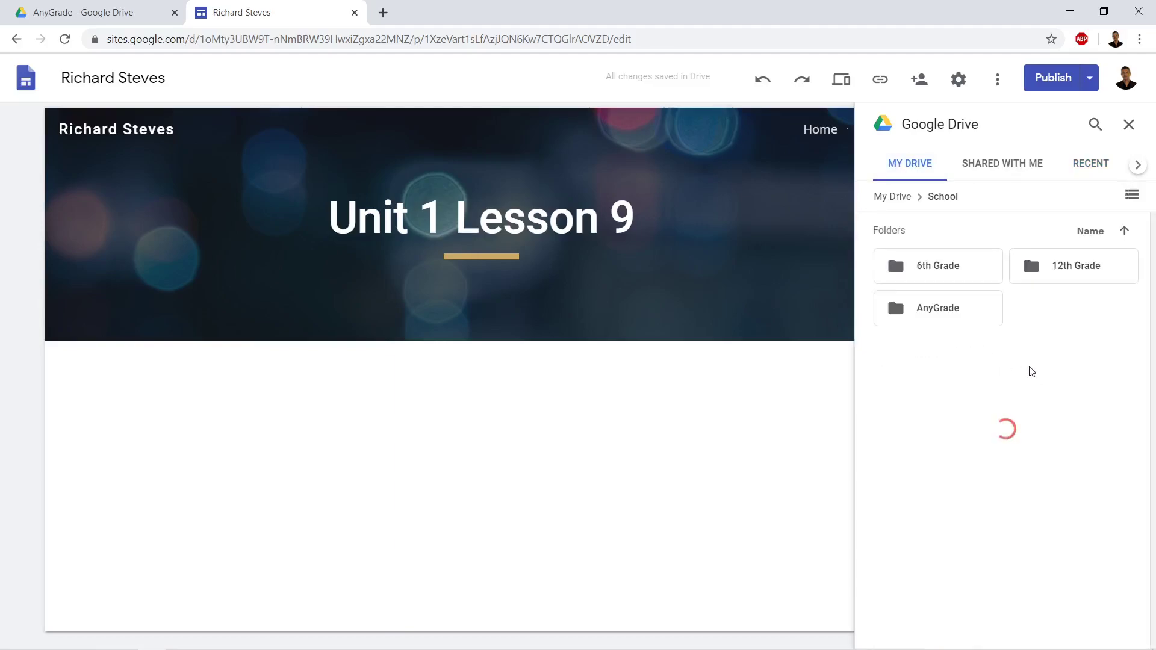
click(947, 313)
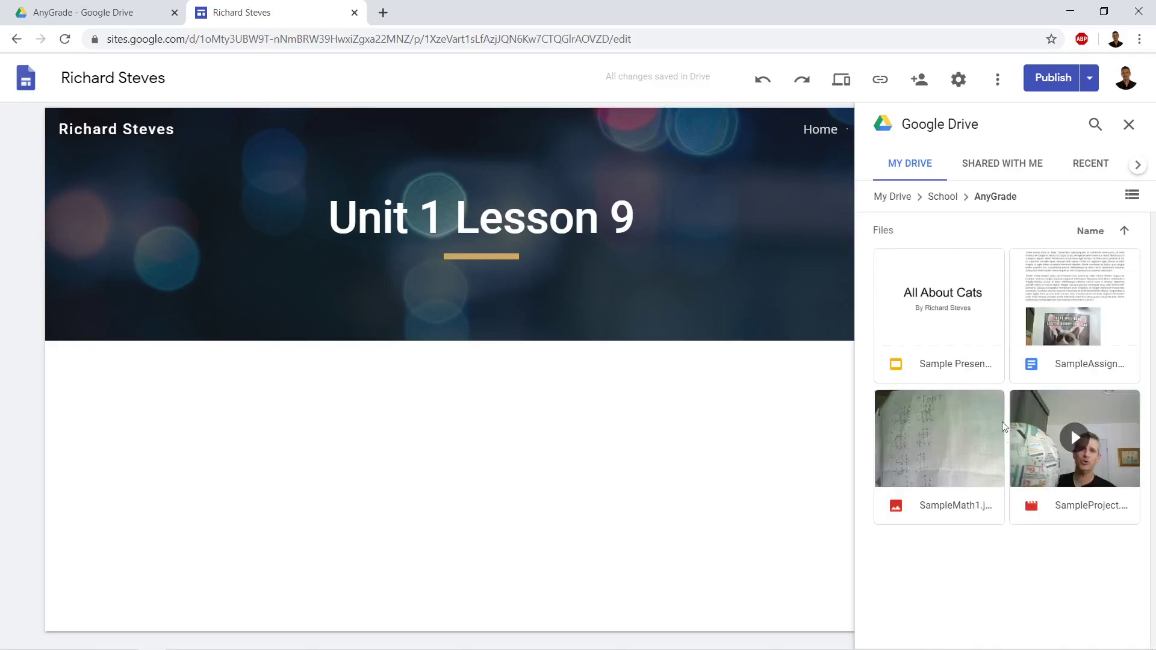
click(937, 465)
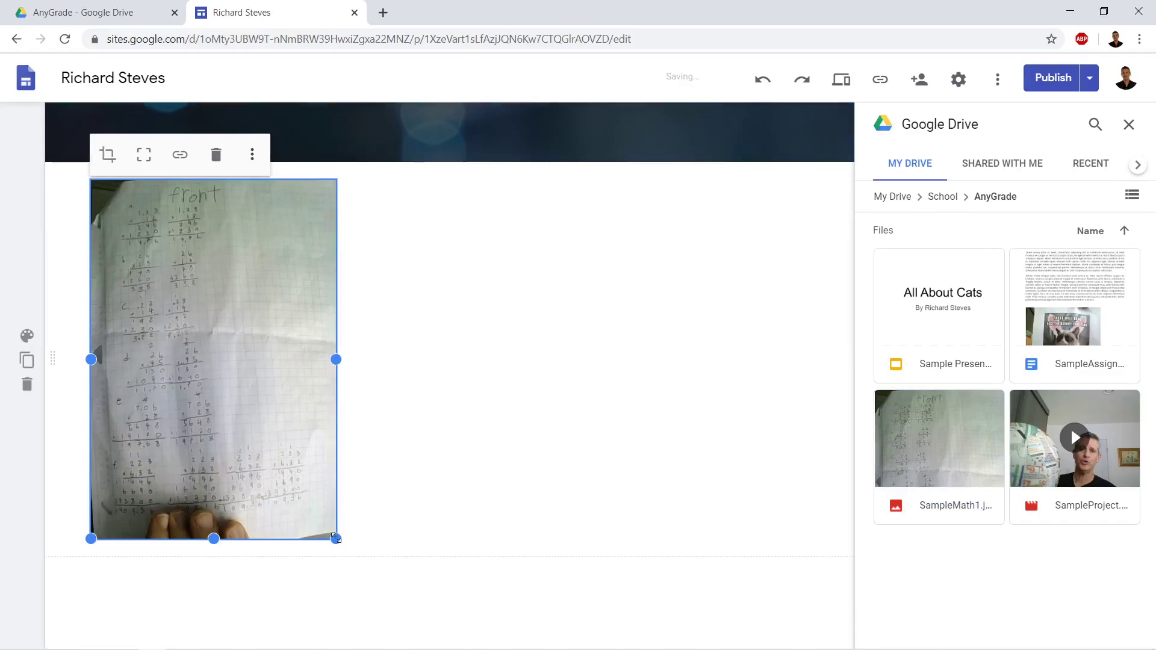
Enlarge the worksheet image, widening it across the page and making it taller
drag(336, 539, 814, 647)
drag(601, 416, 807, 429)
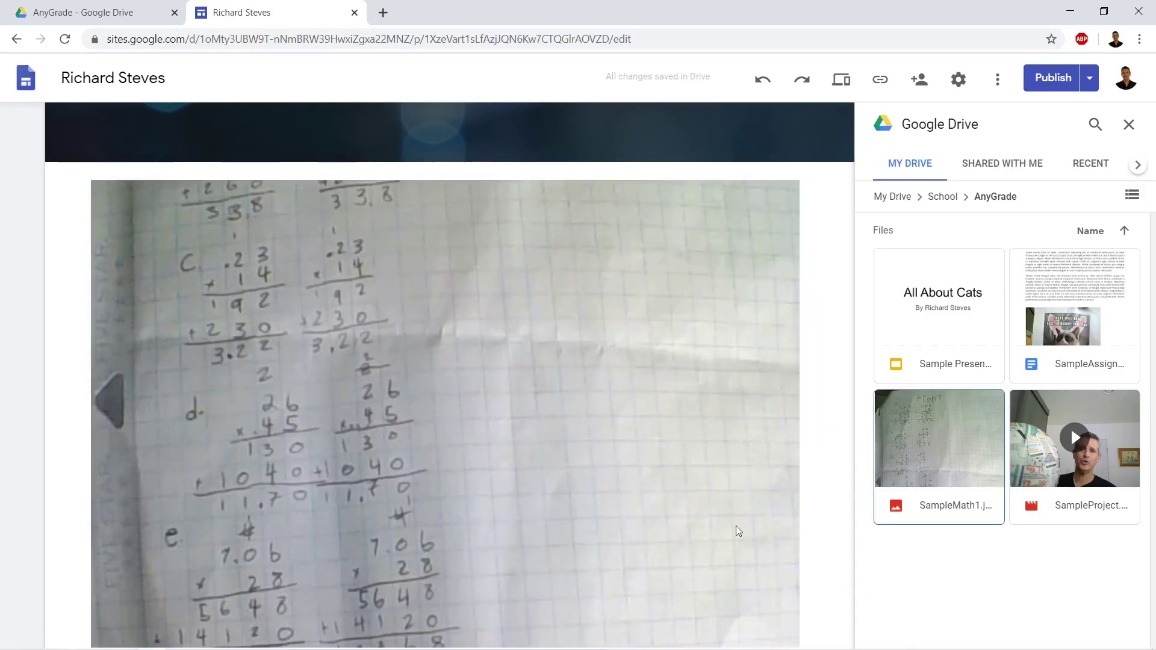
scroll(627, 481, up, 3)
scroll(627, 481, down, 6)
scroll(627, 482, up, 5)
scroll(627, 480, down, 5)
click(624, 455)
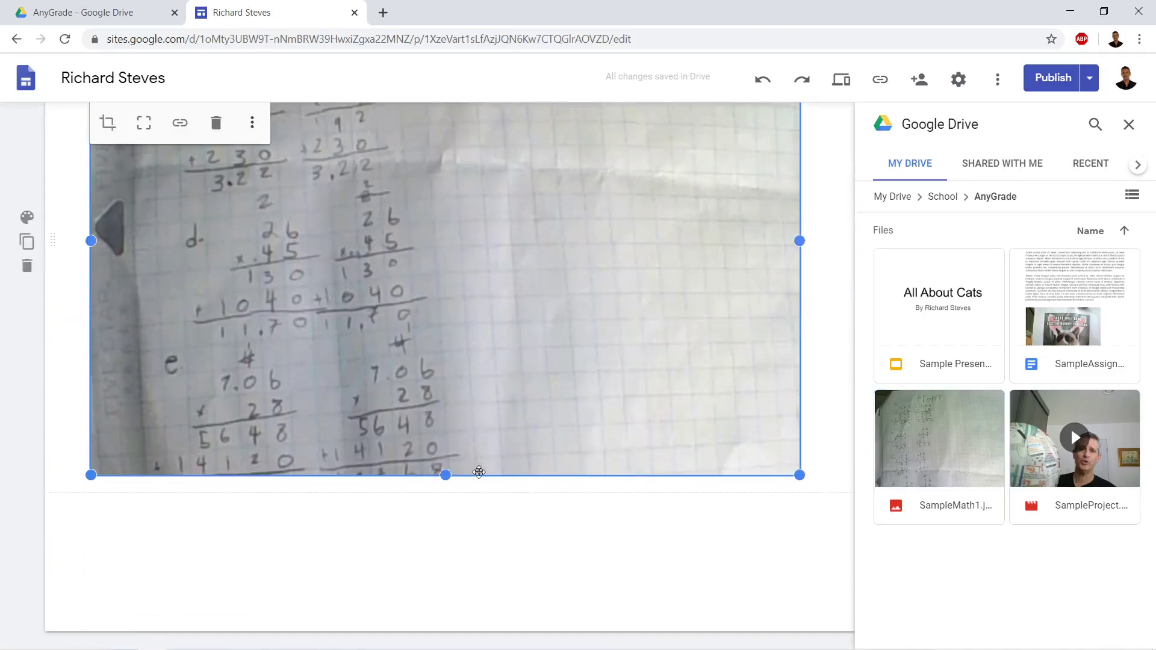
drag(446, 475, 454, 552)
scroll(454, 552, up, 5)
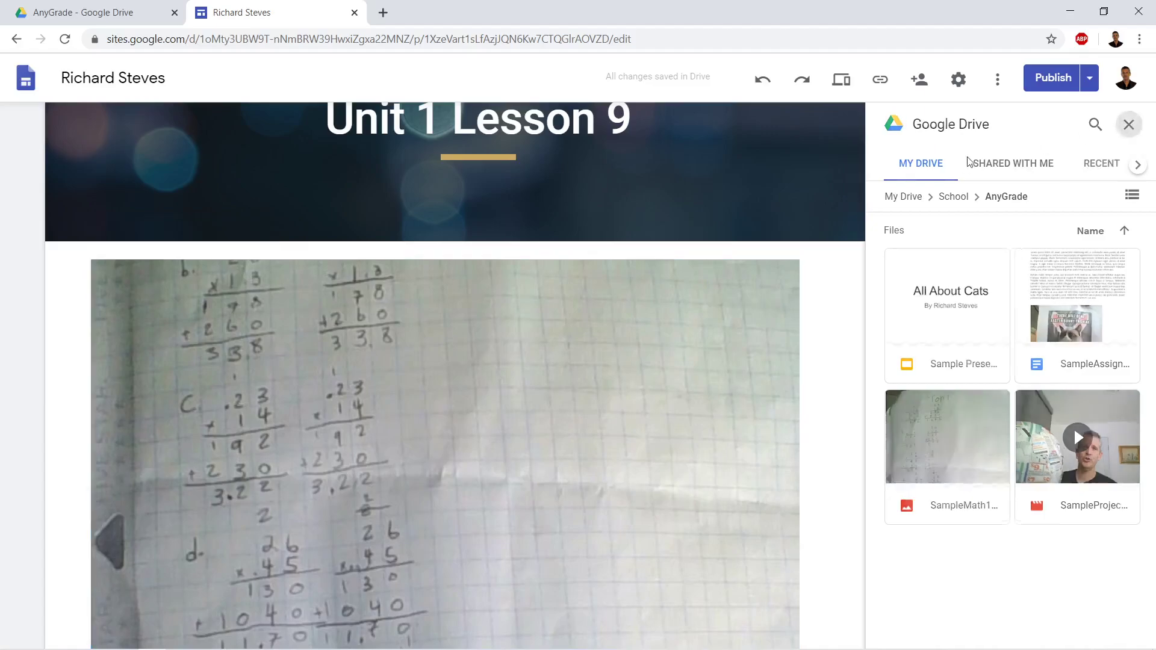
Close the Drive panel, zoom the browser to 75%, and narrow the image to about half width
click(1130, 124)
key(ctrl+plus)
key(ctrl+0)
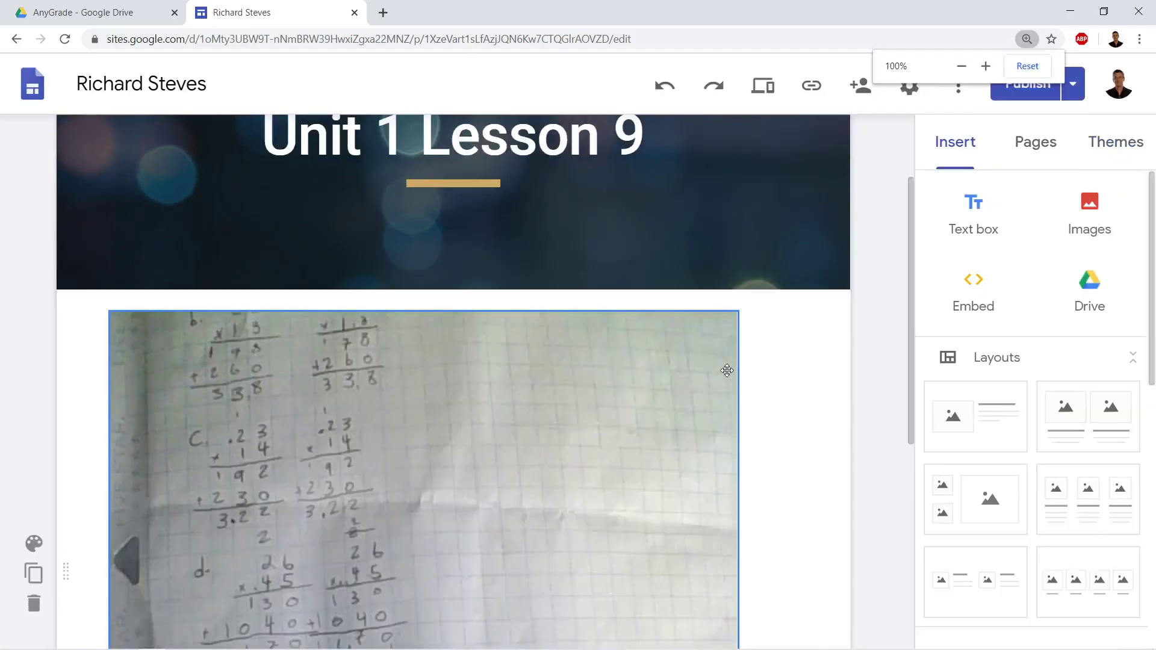
key(ctrl+minus)
key(ctrl+minus)
key(ctrl+minus)
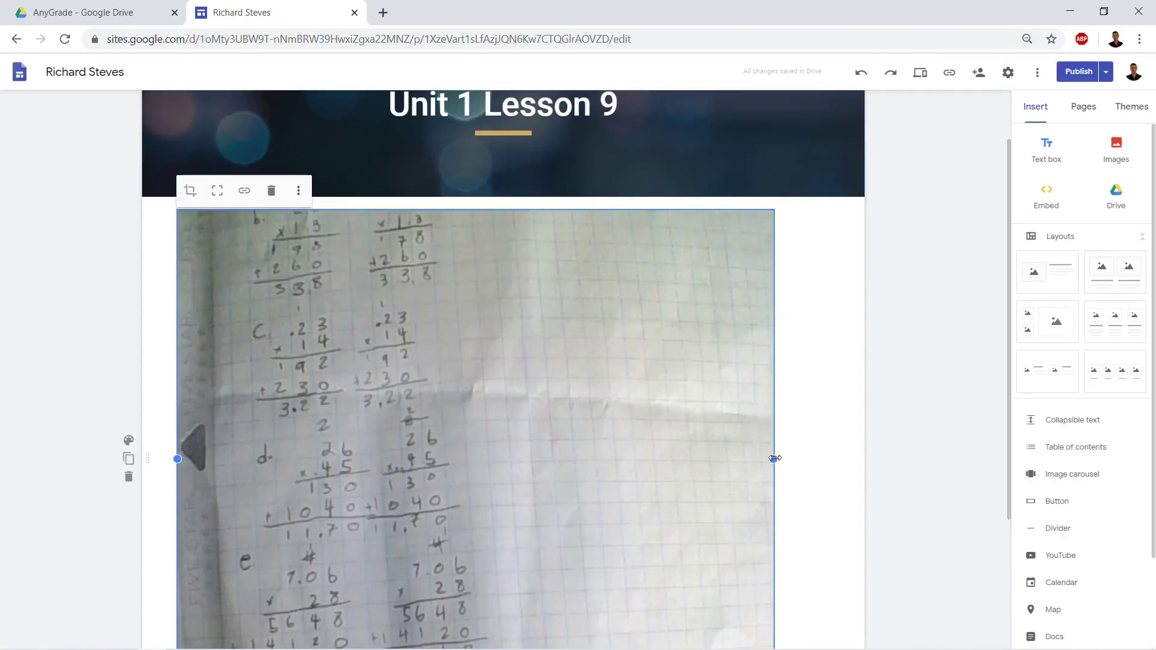
drag(775, 458, 506, 477)
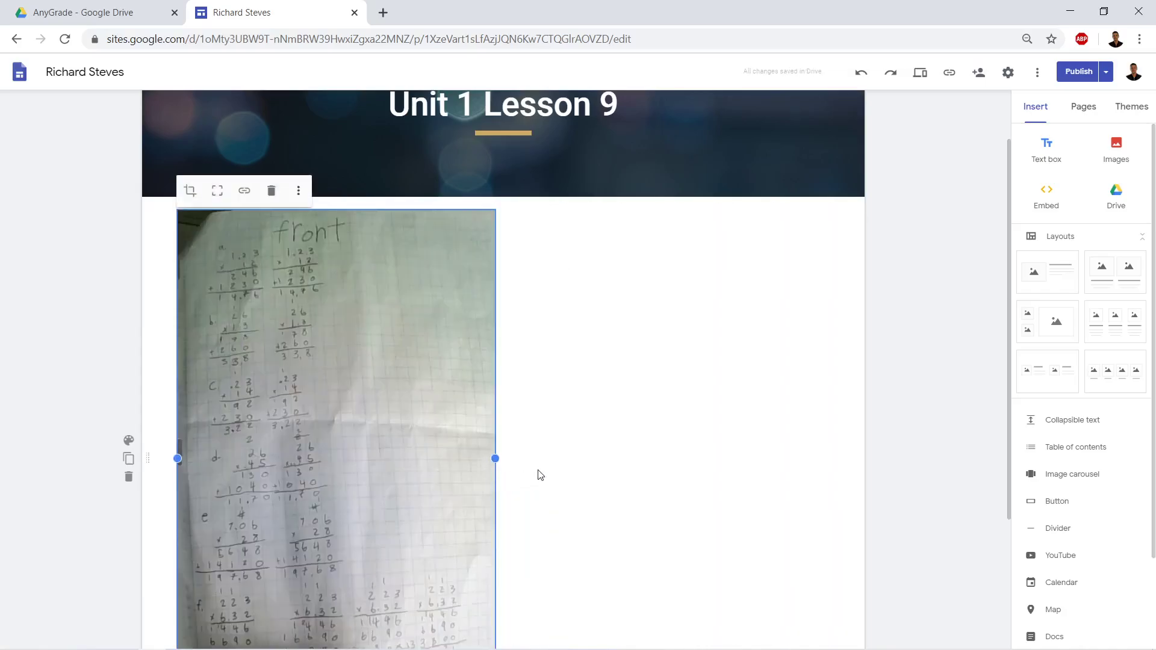
scroll(540, 475, down, 1)
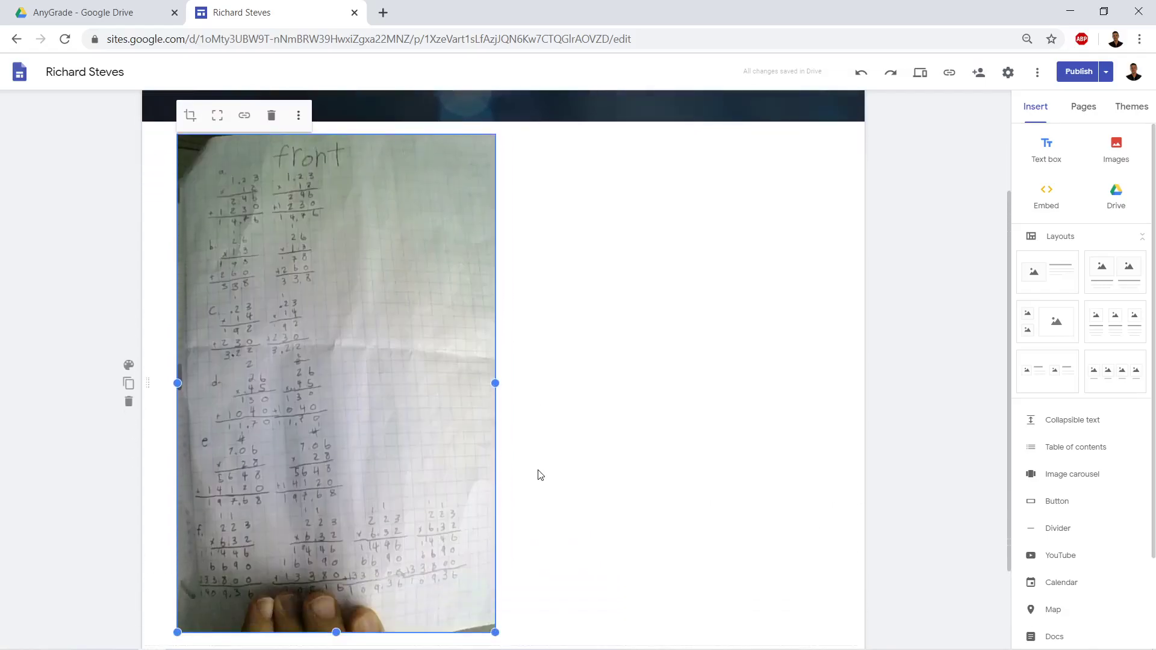
Review the site changes and publish the site with the Unit 1 Lesson 9 page
click(546, 479)
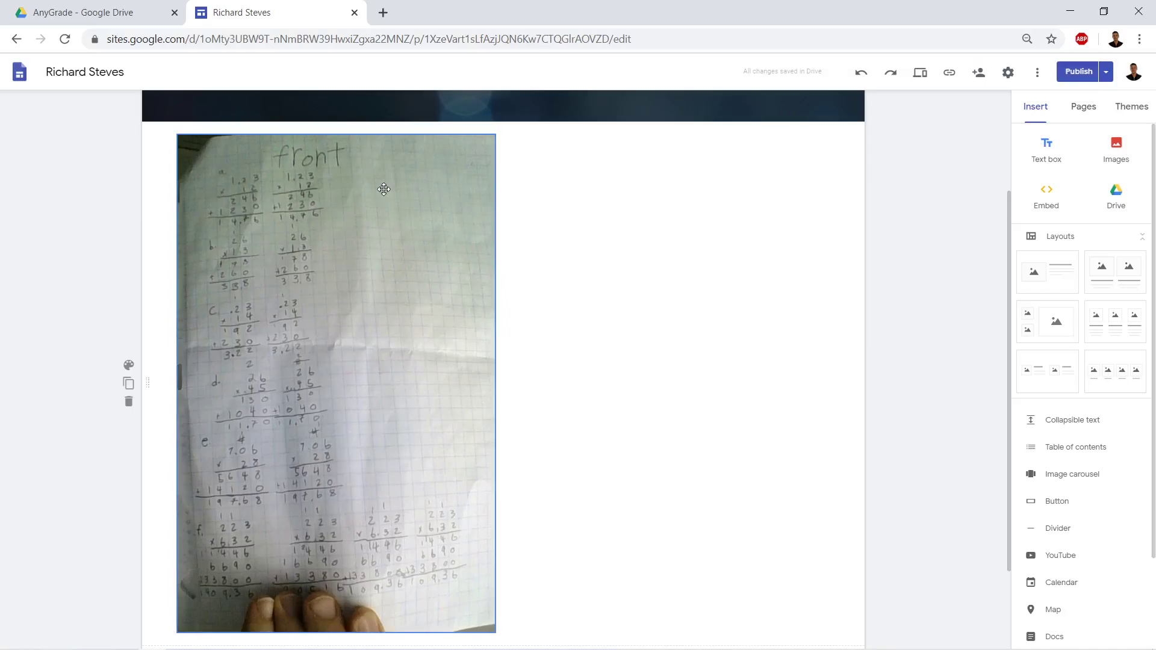
click(1078, 73)
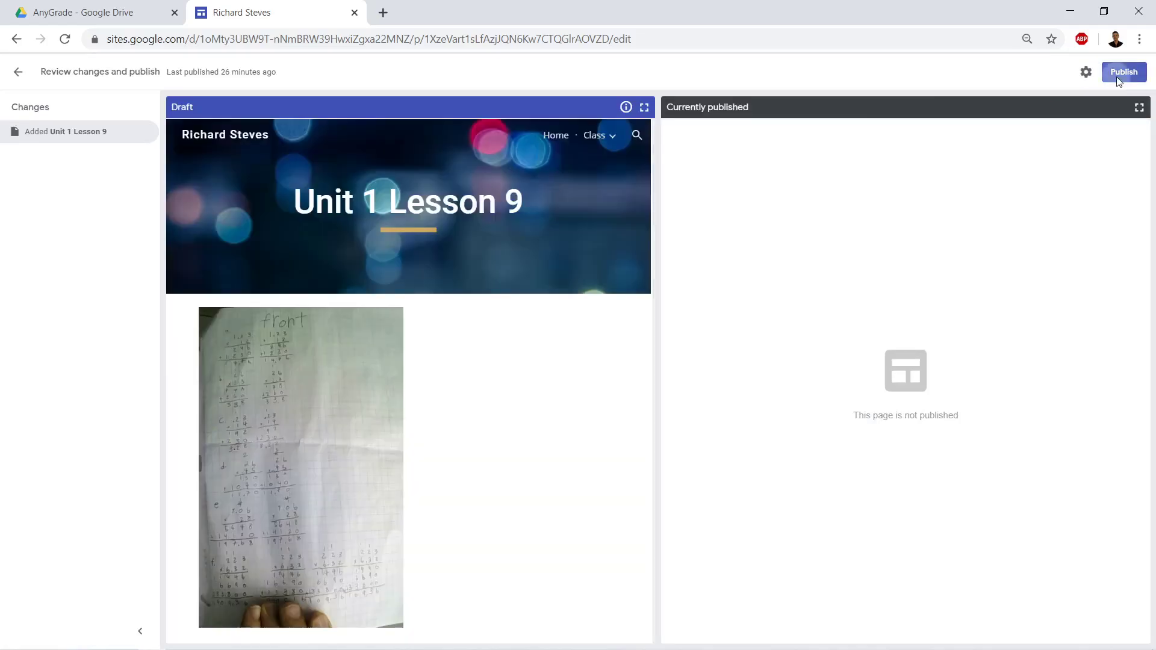
click(1121, 73)
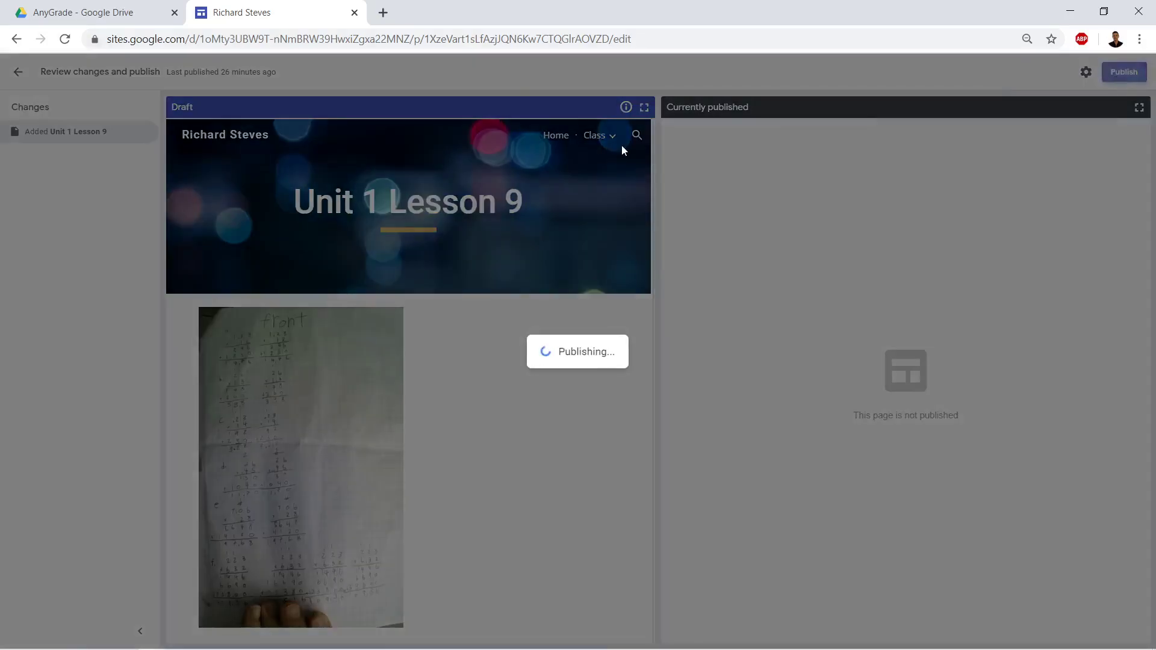